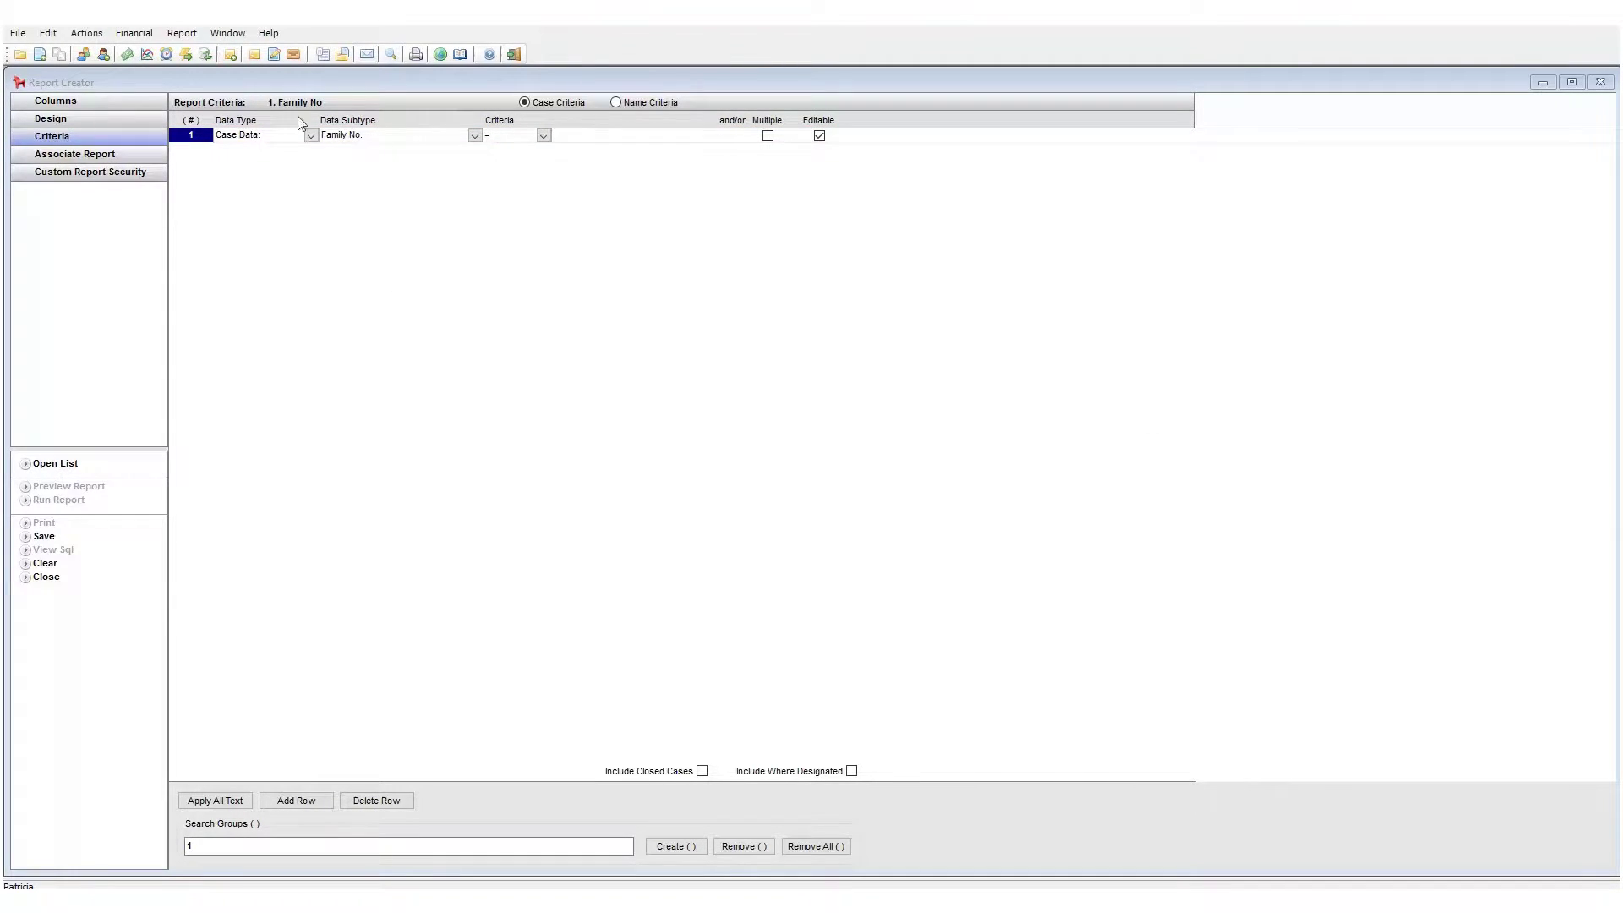
# - Review the data type and subtype lists, keeping Case Data and Family No., and view the comparison operators
pyautogui.click(310, 137)
pyautogui.click(310, 137)
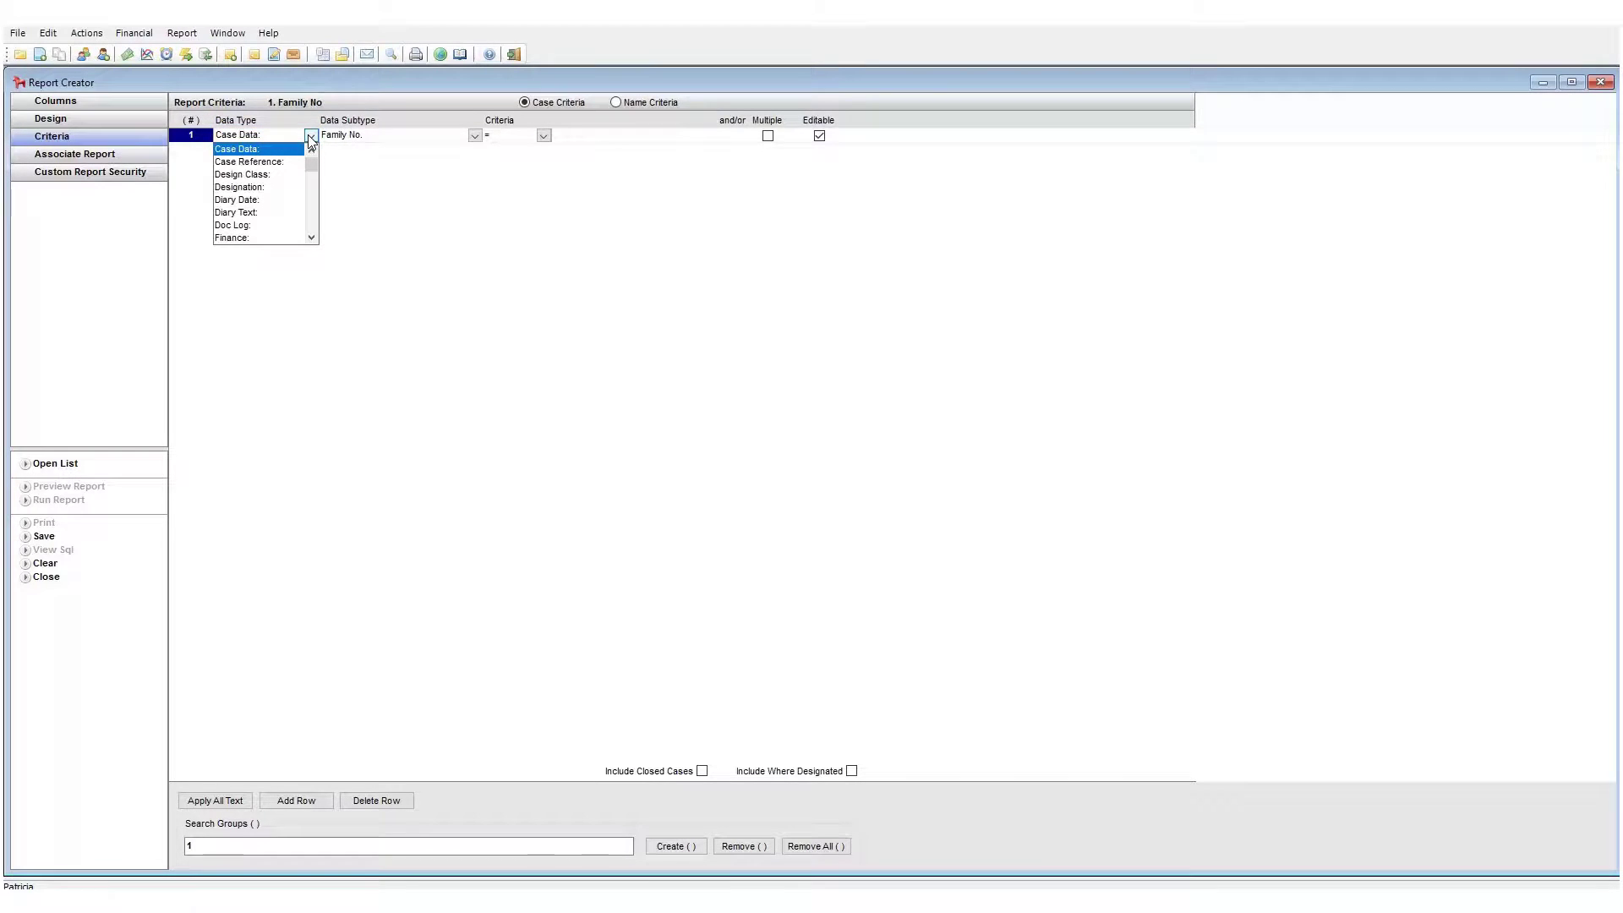
pyautogui.click(514, 237)
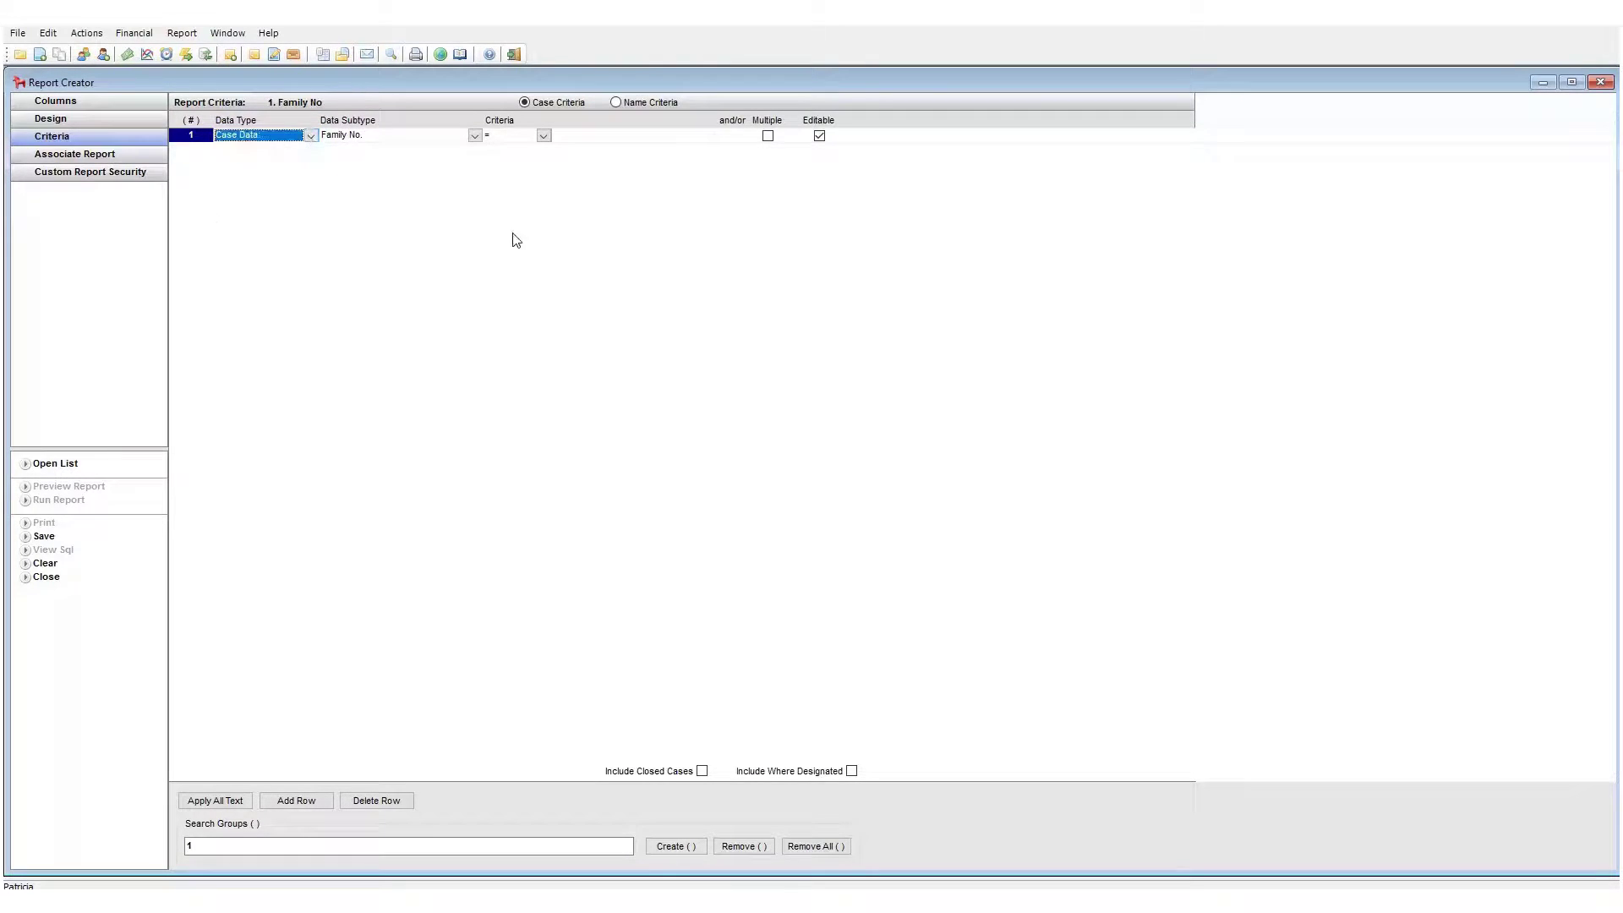
pyautogui.click(475, 135)
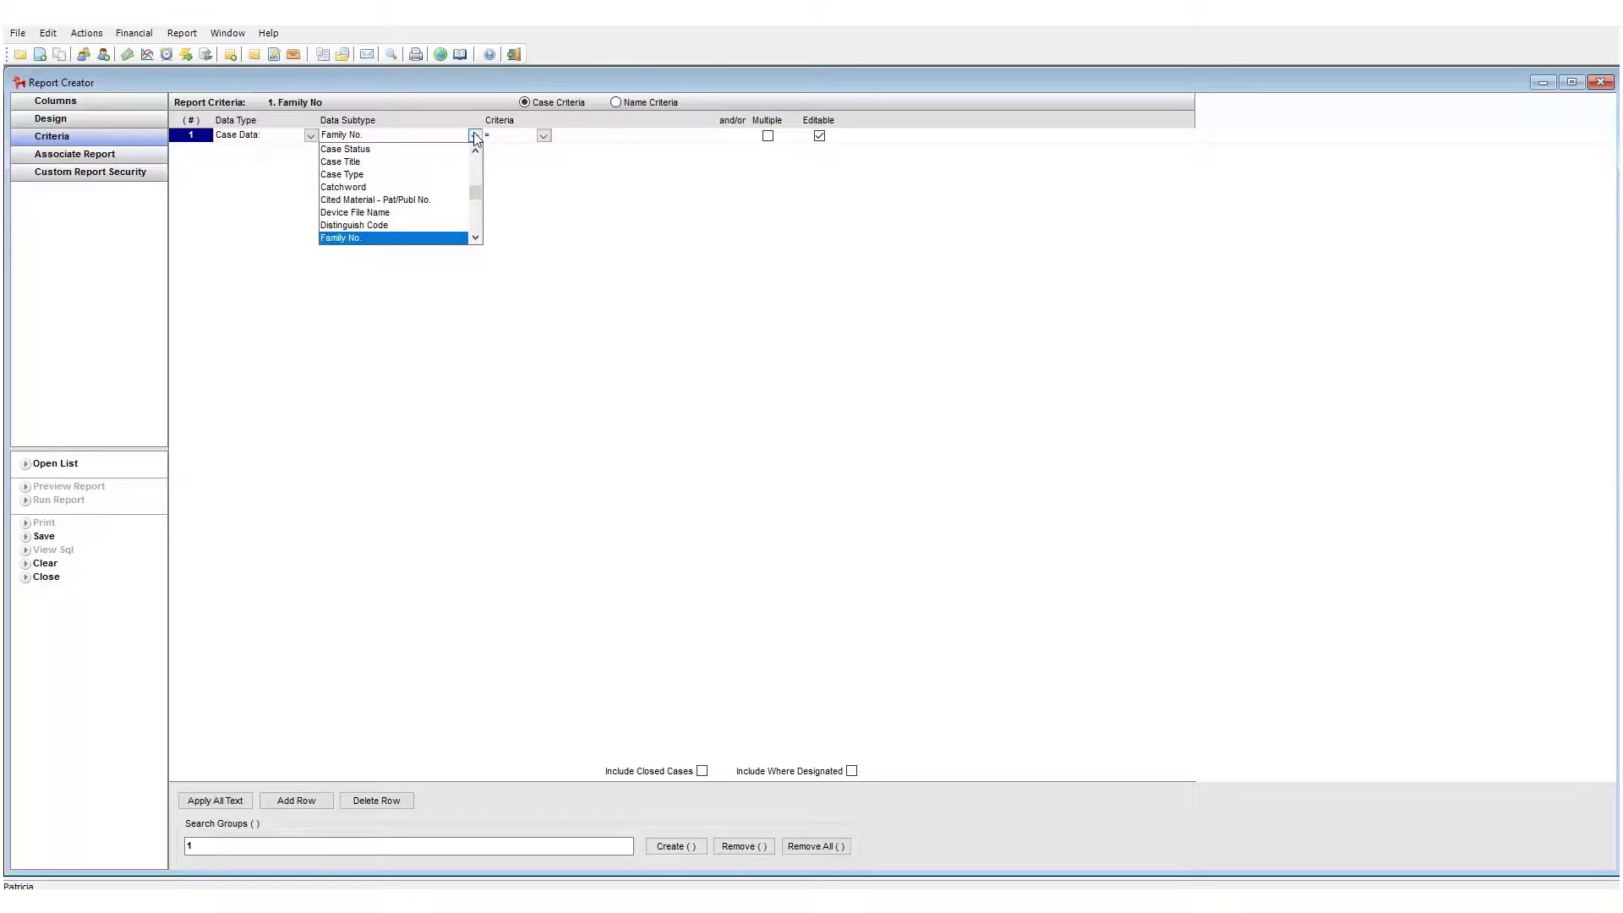
pyautogui.click(690, 334)
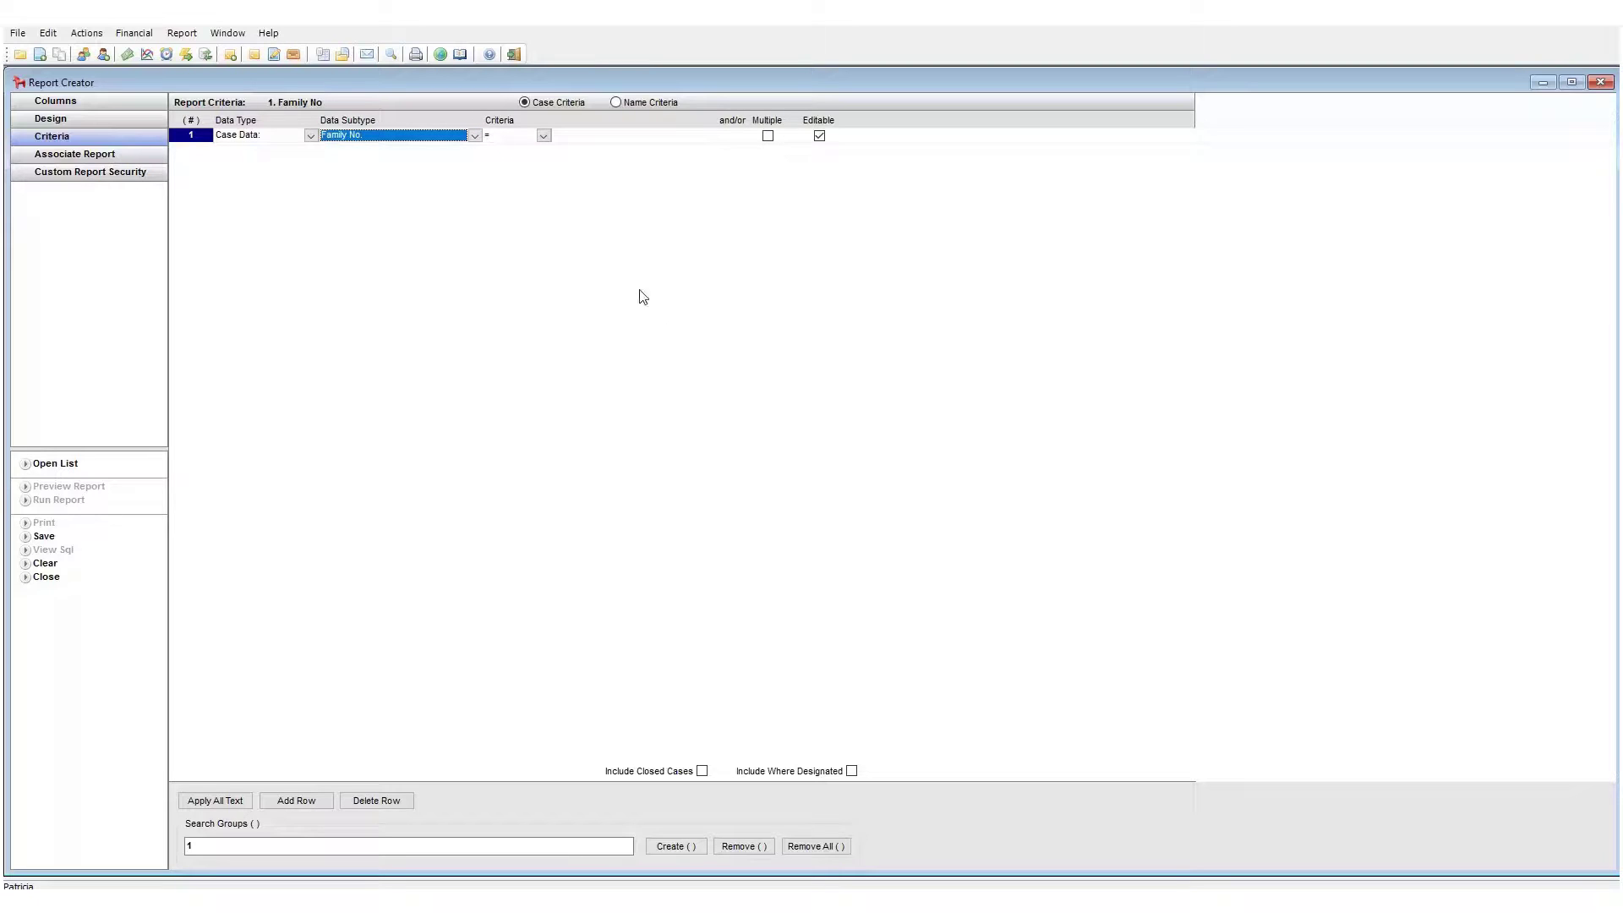
pyautogui.click(545, 136)
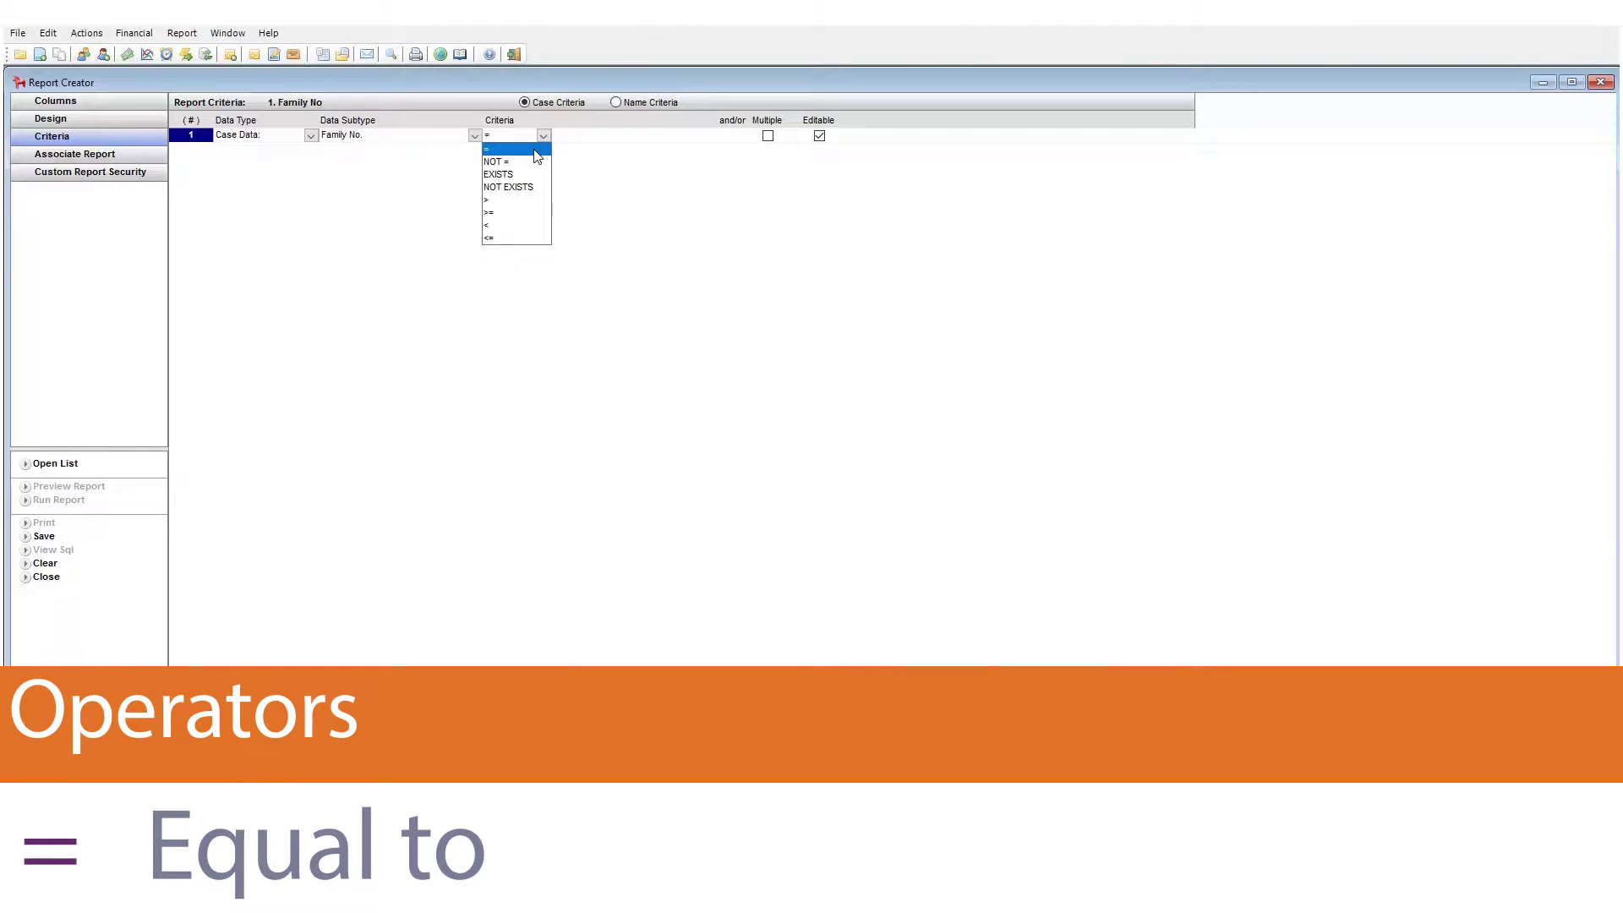
# - Set the Family No criterion to NOT = 2199 and bring up the saved criteria list
pyautogui.click(536, 151)
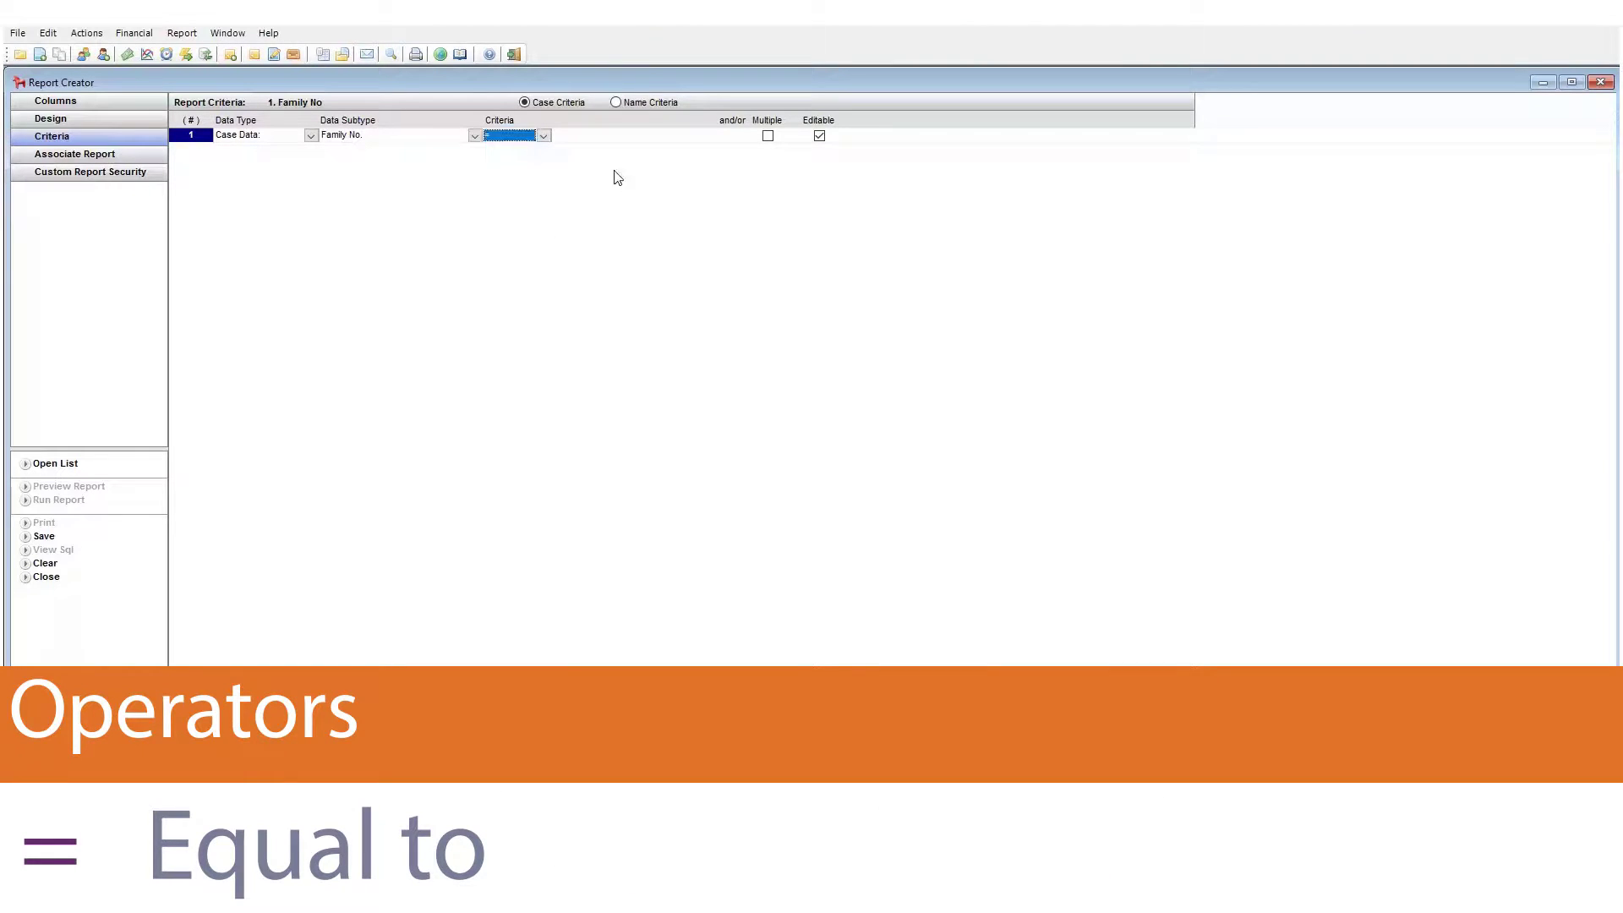
pyautogui.click(669, 143)
pyautogui.write('2199')
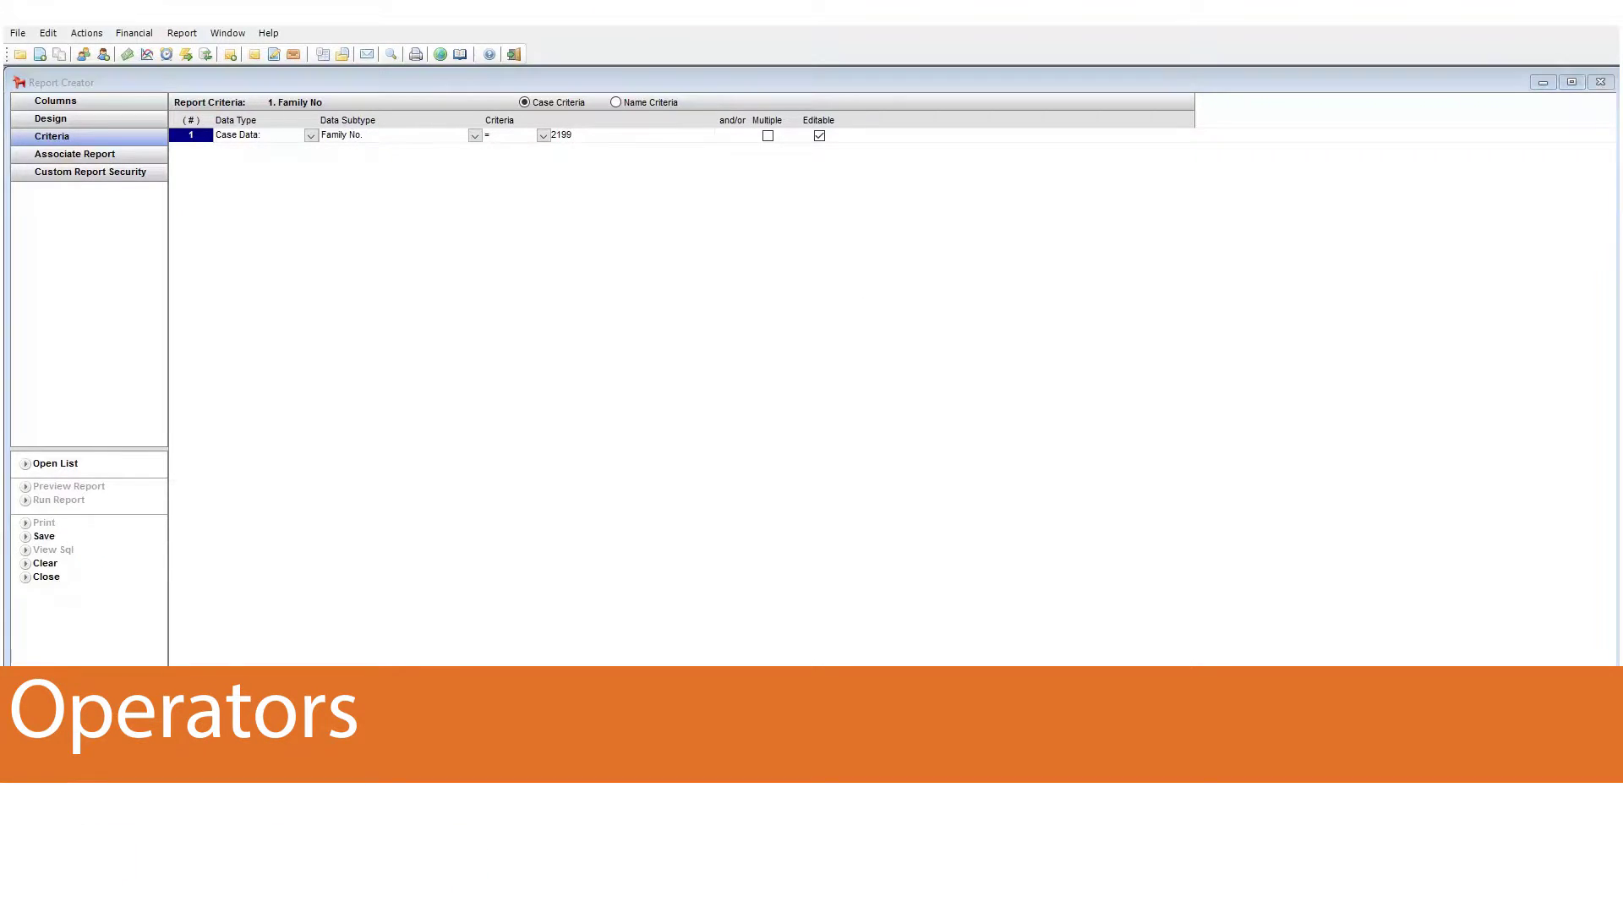
pyautogui.click(542, 135)
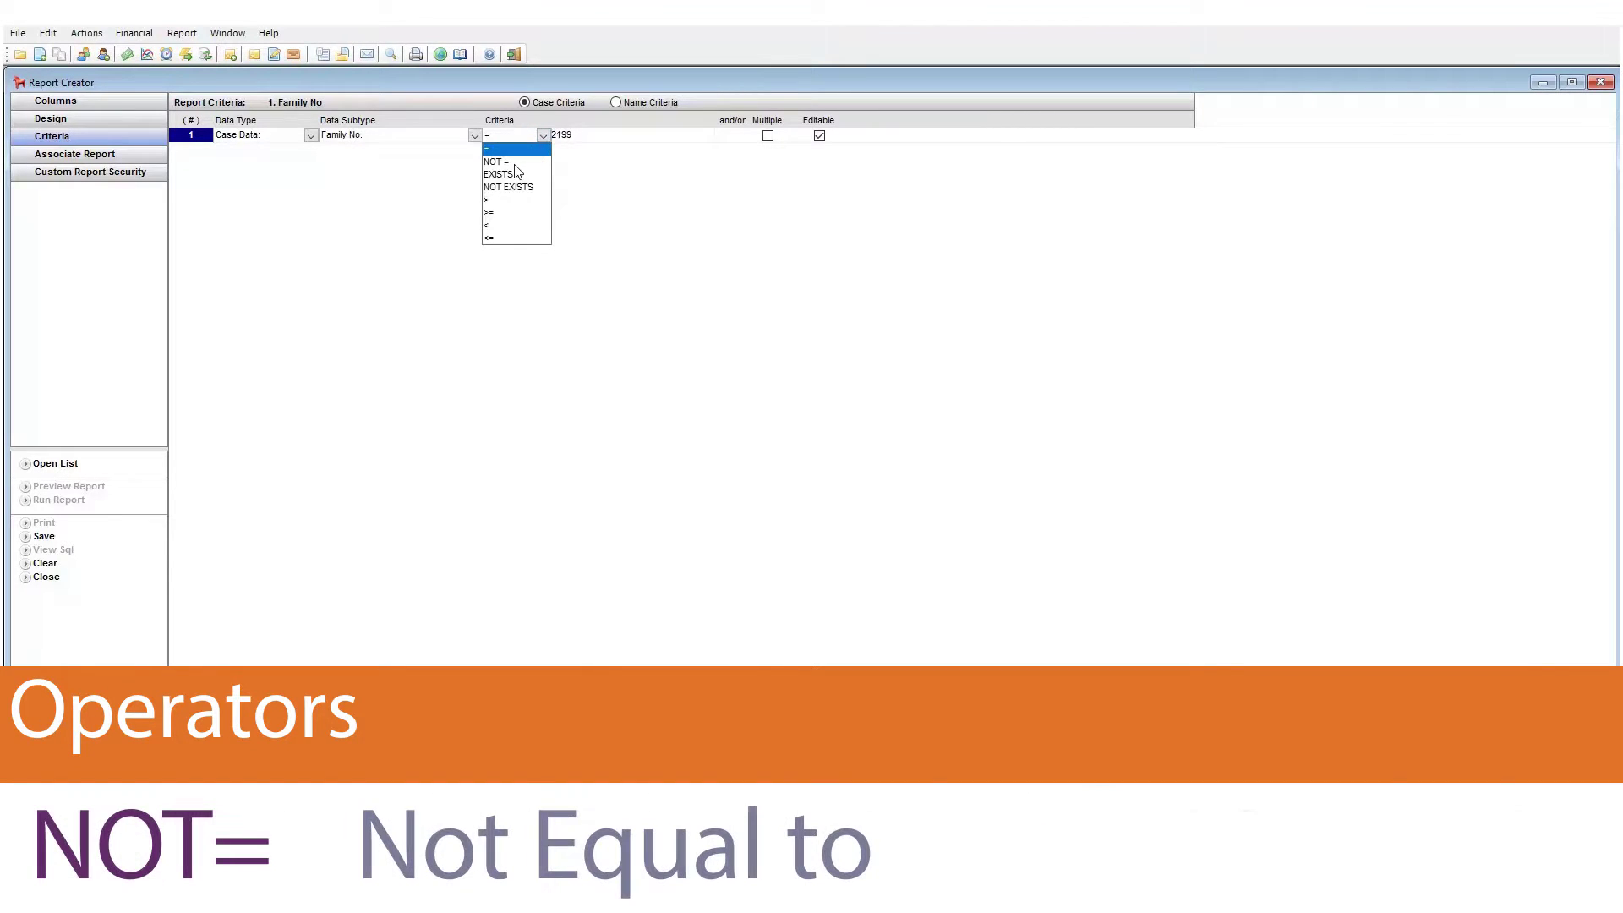
pyautogui.click(511, 162)
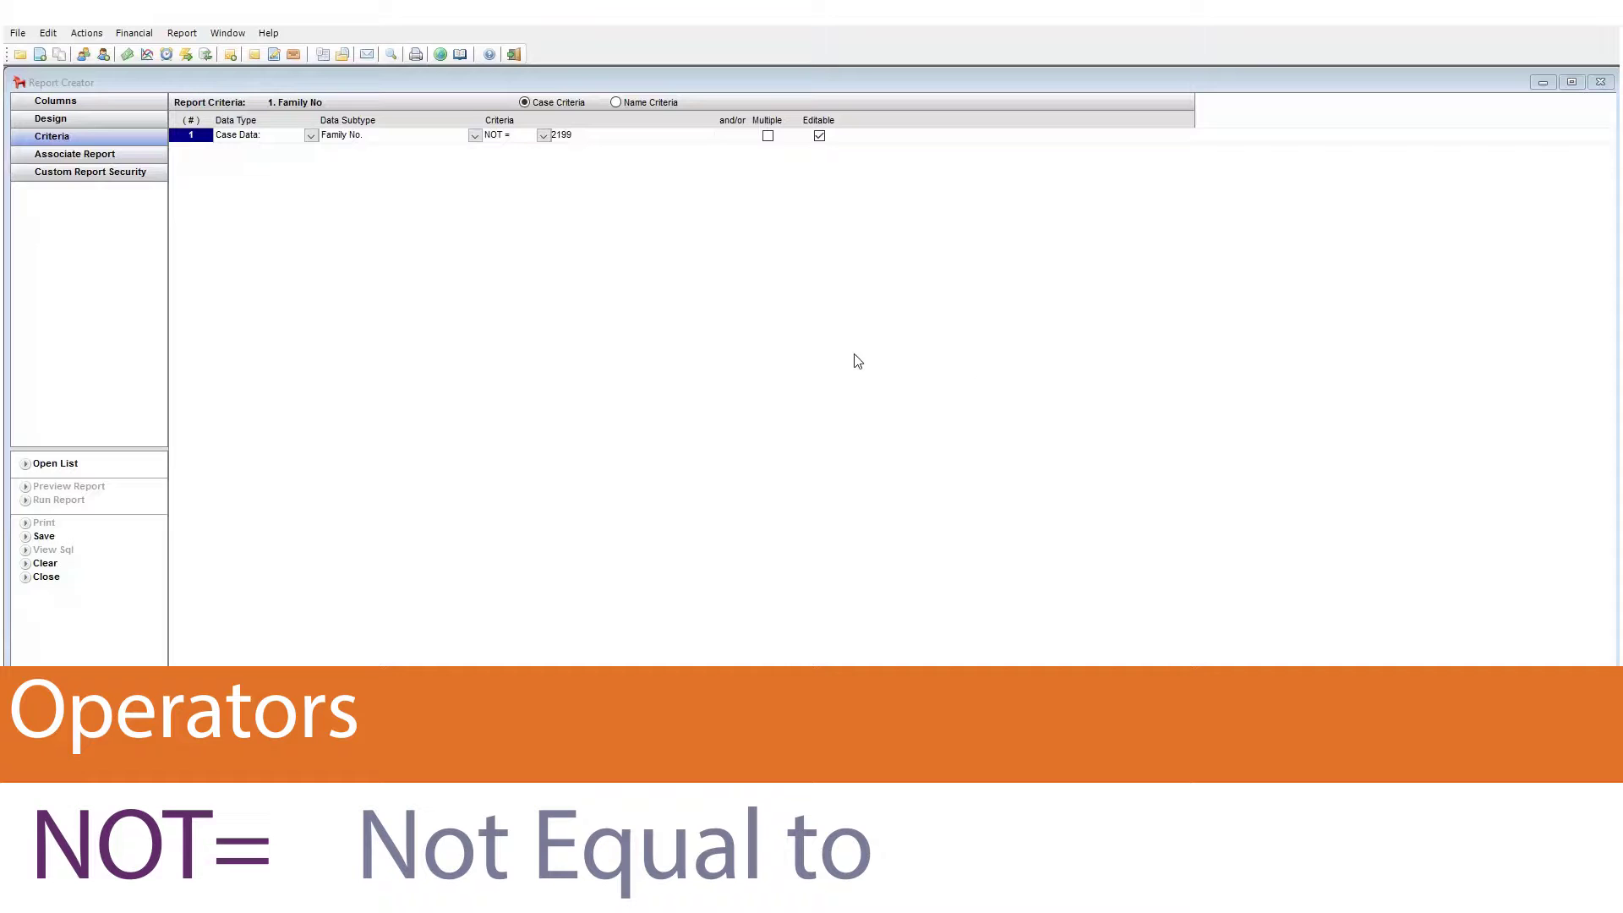
pyautogui.click(55, 463)
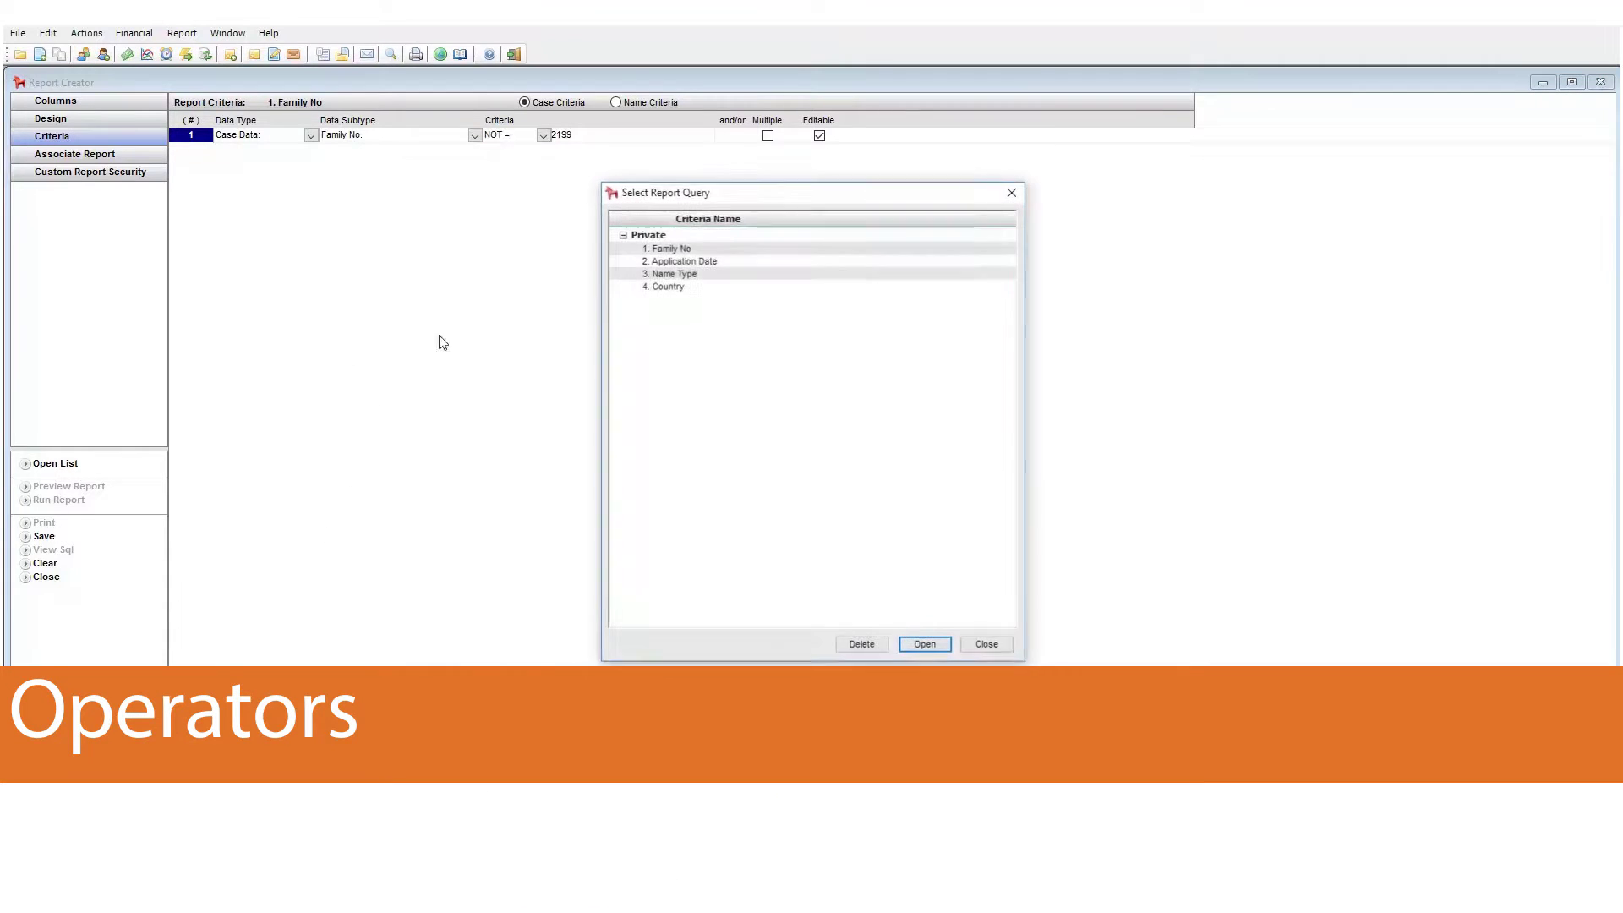
# - Load the saved Application Date criteria and switch its operator from EXISTS to NOT EXISTS
pyautogui.doubleClick(679, 263)
pyautogui.click(544, 135)
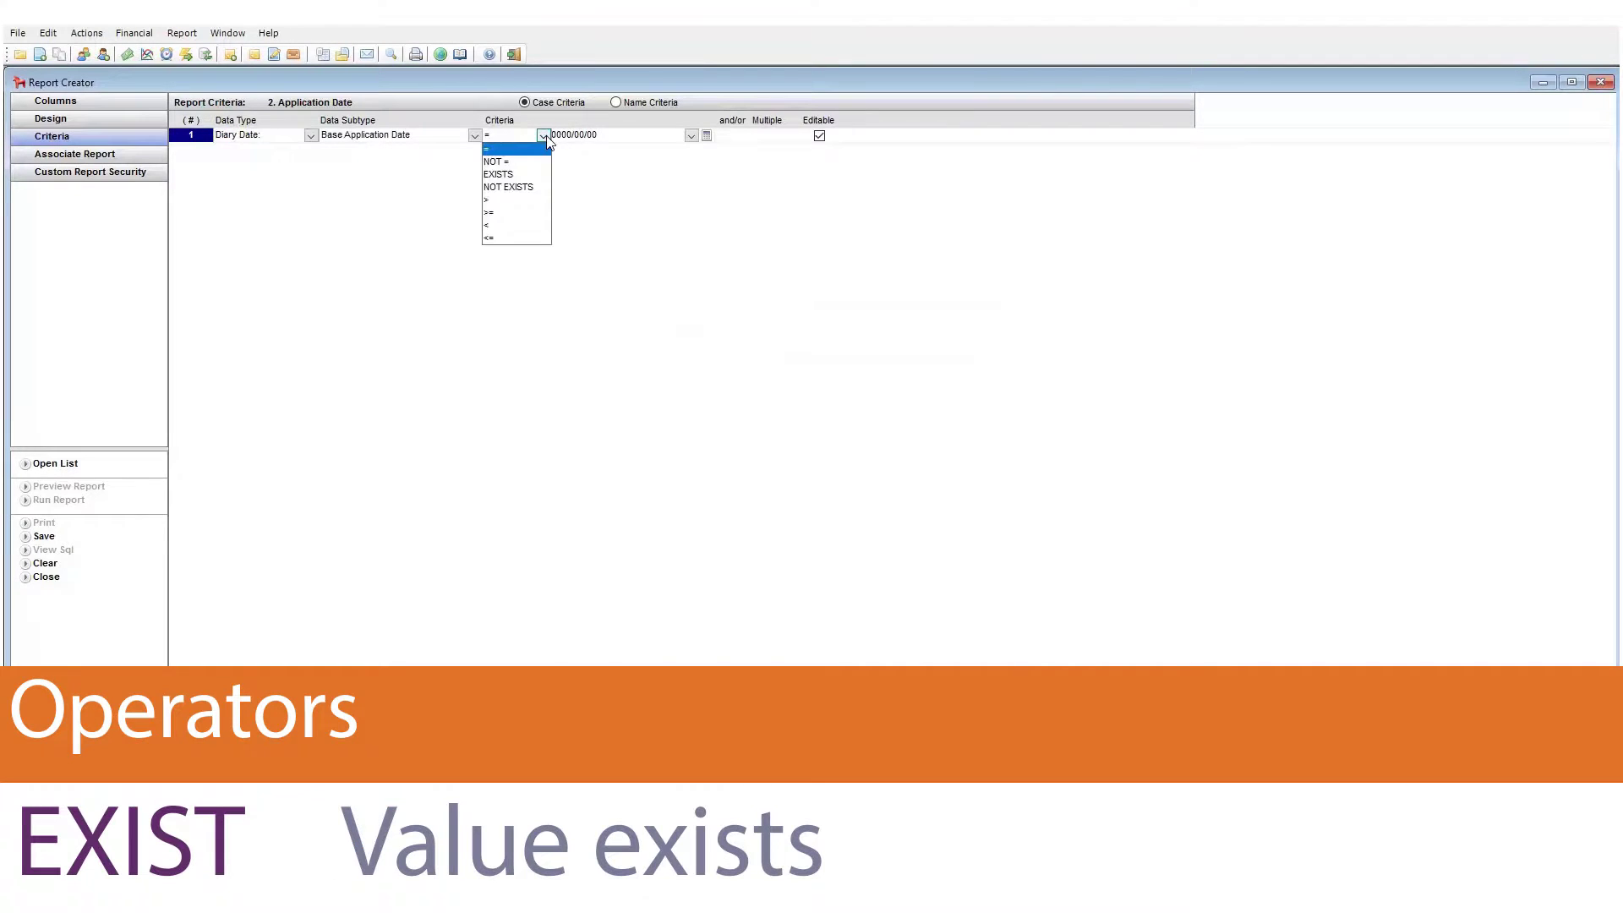
pyautogui.click(520, 174)
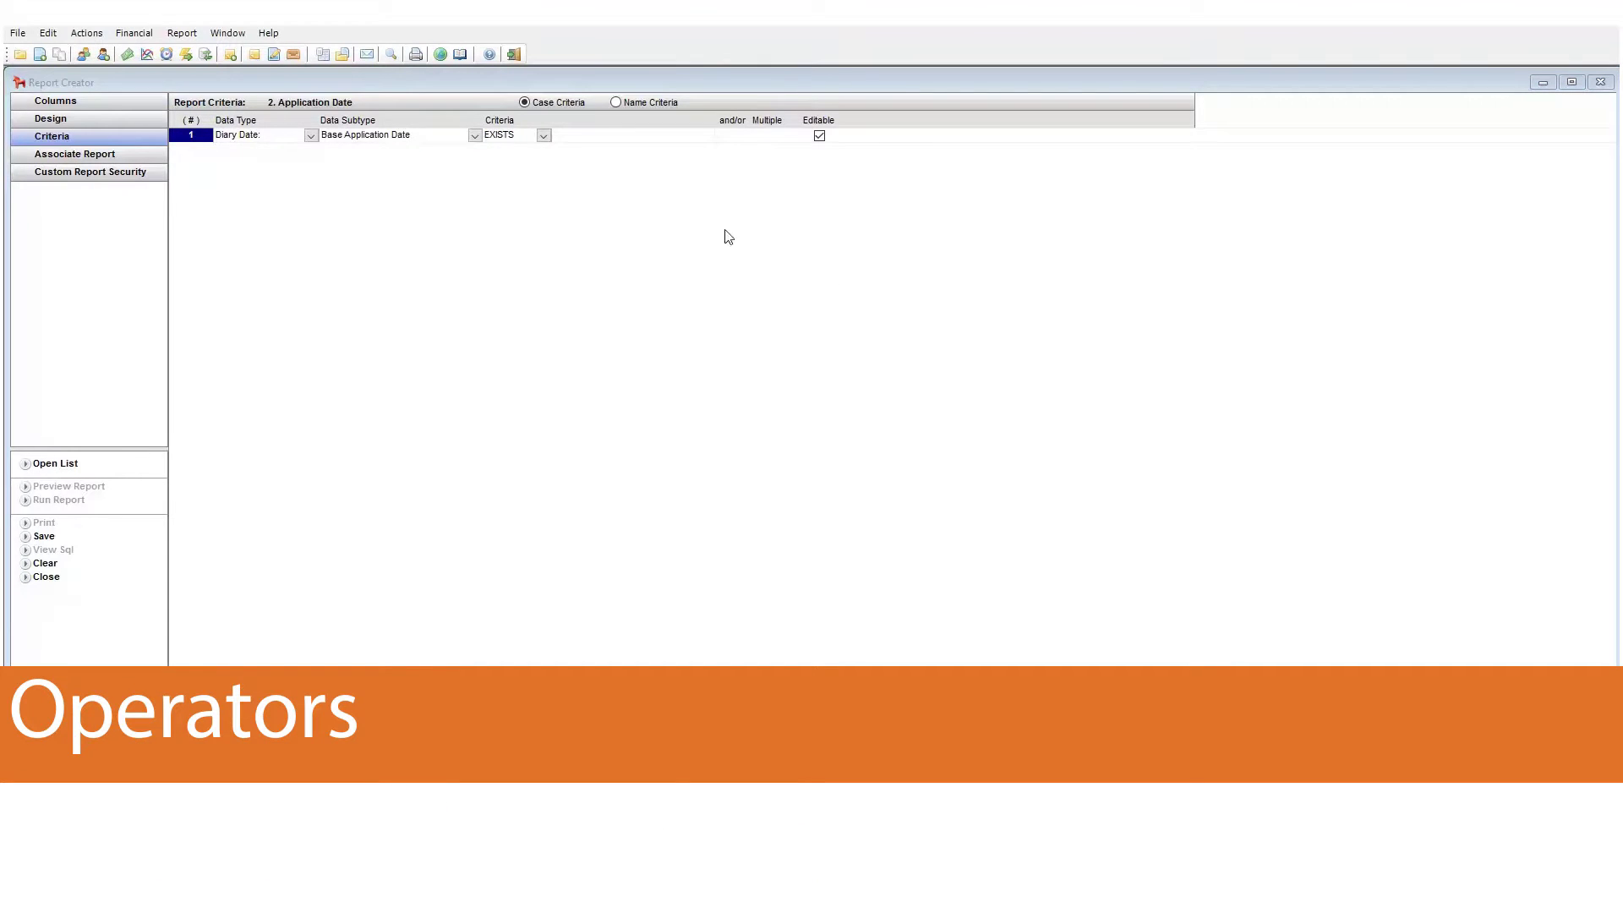
pyautogui.click(545, 137)
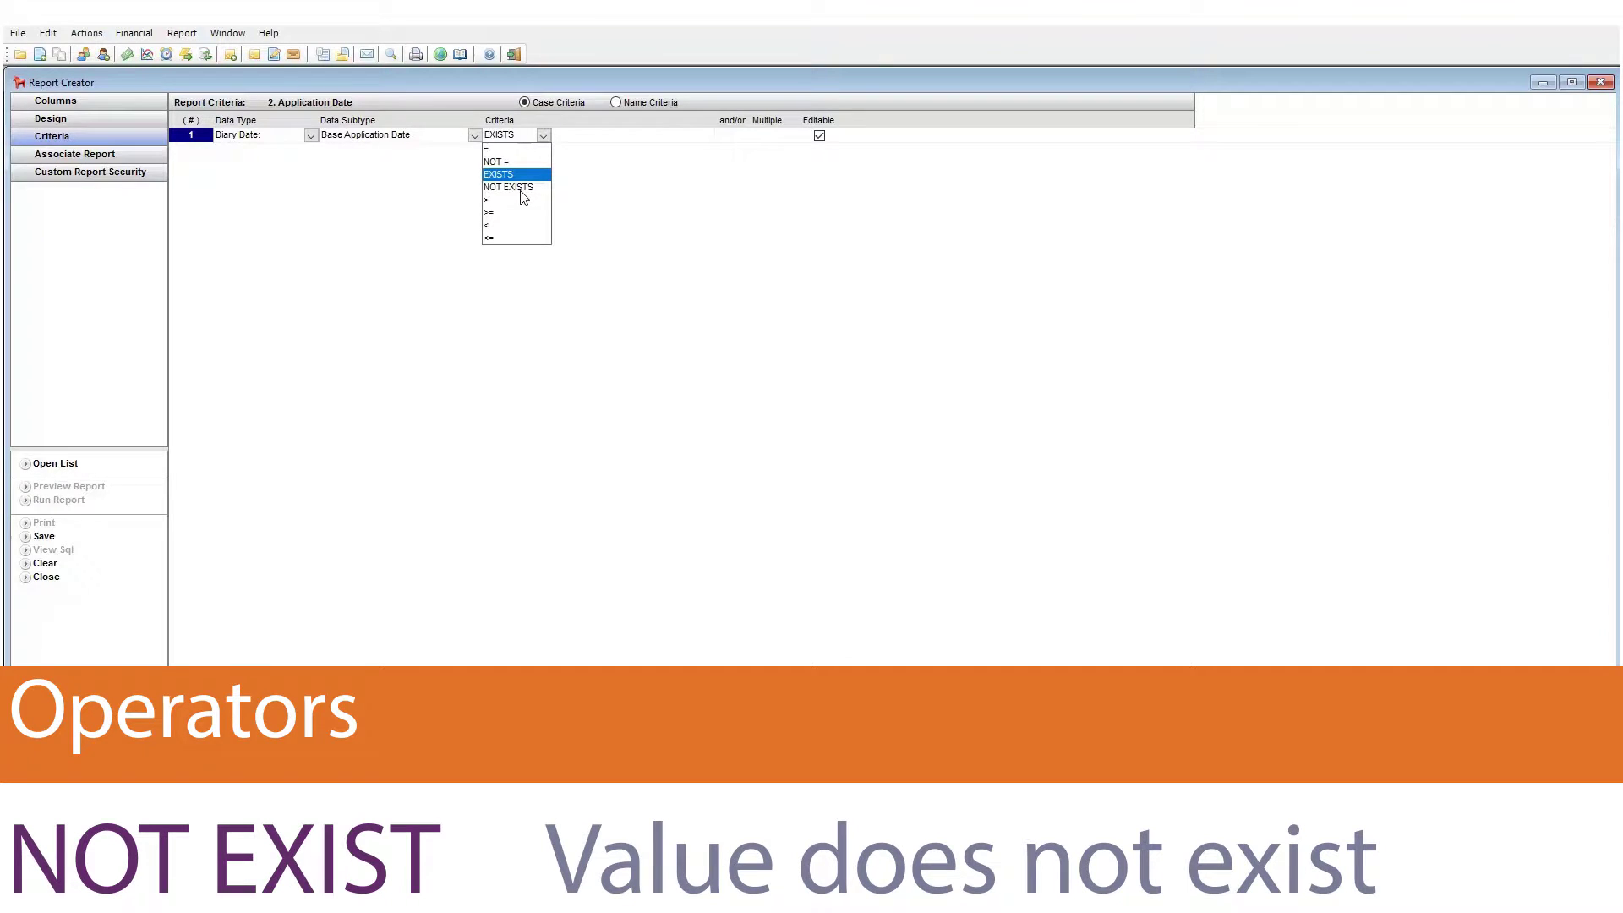
pyautogui.click(521, 189)
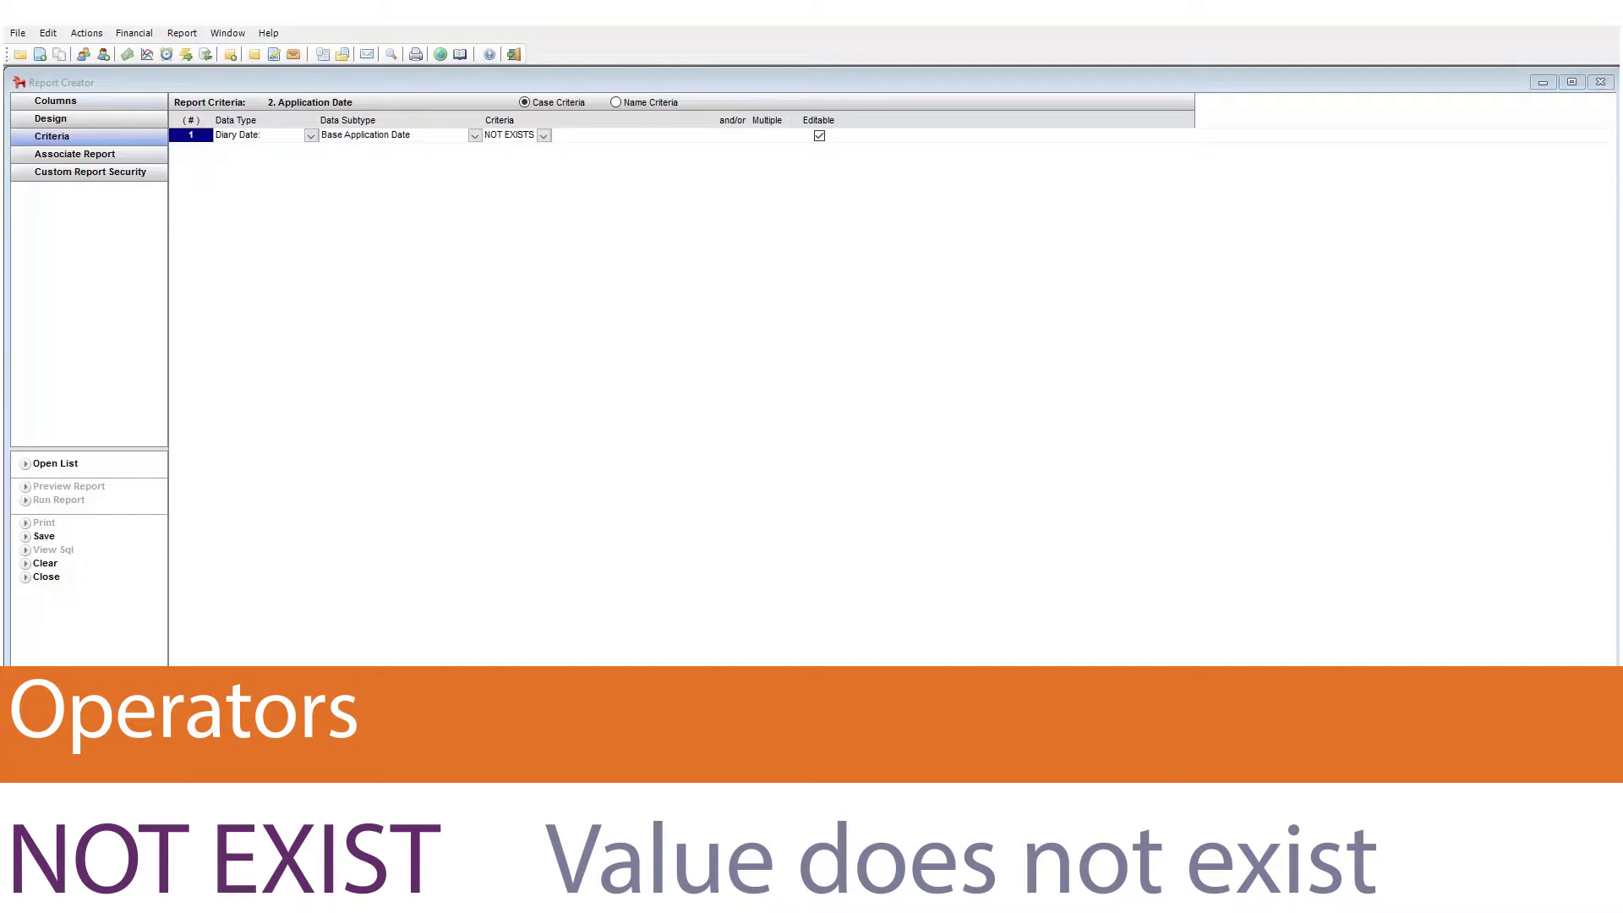
pyautogui.click(543, 137)
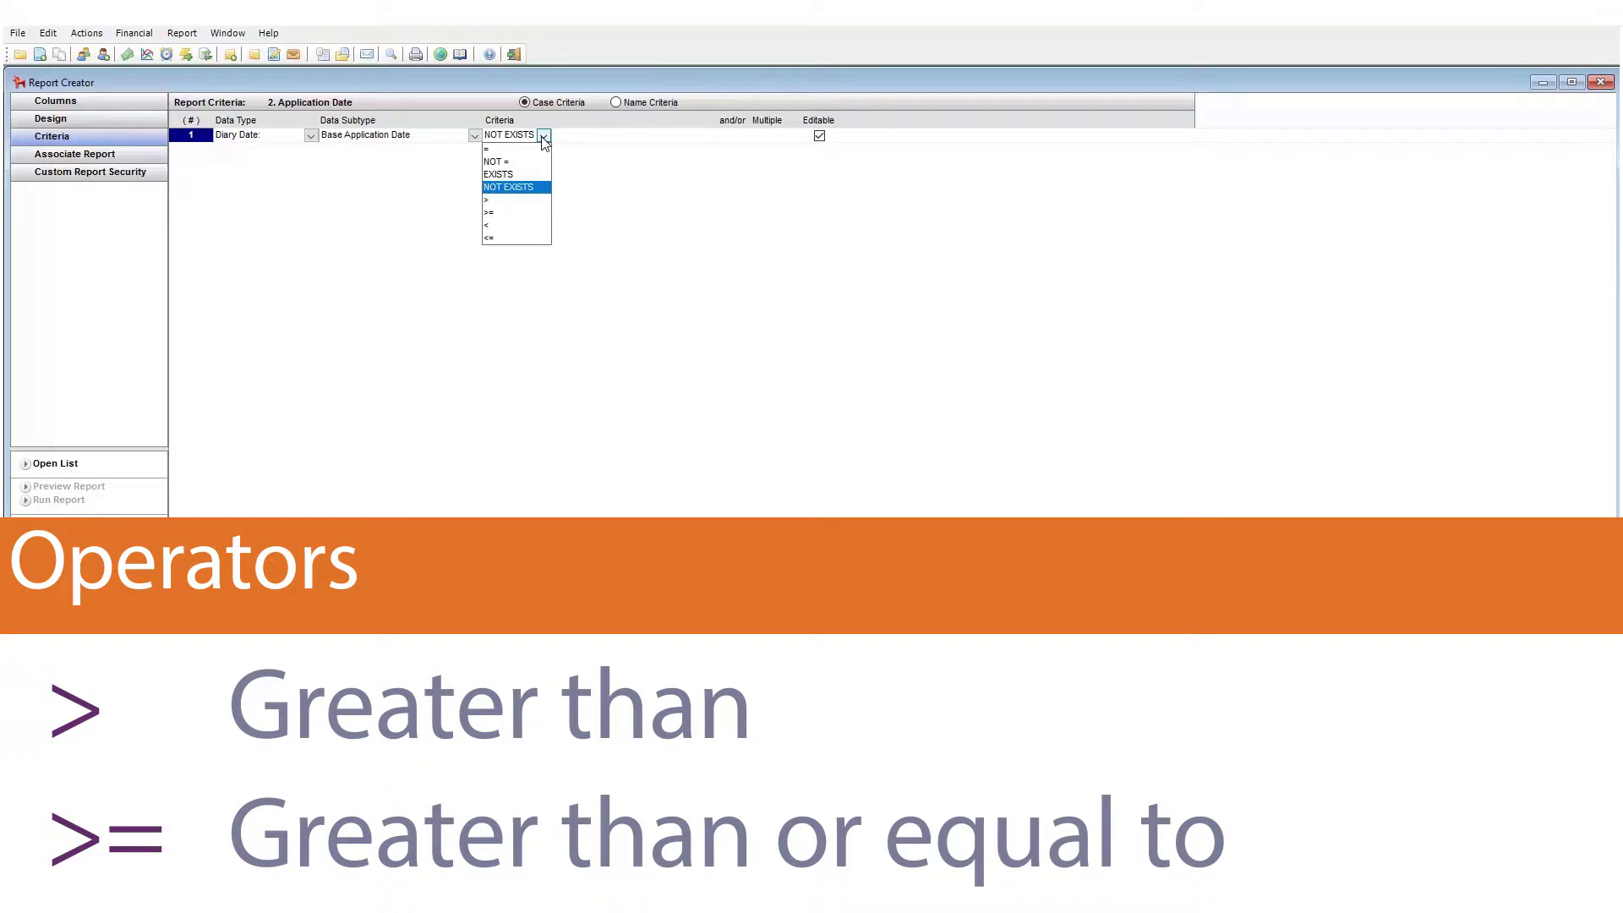
# - Set the Base Application Date criterion to >= 2016/11/17, picking the date from the calendar
pyautogui.click(497, 200)
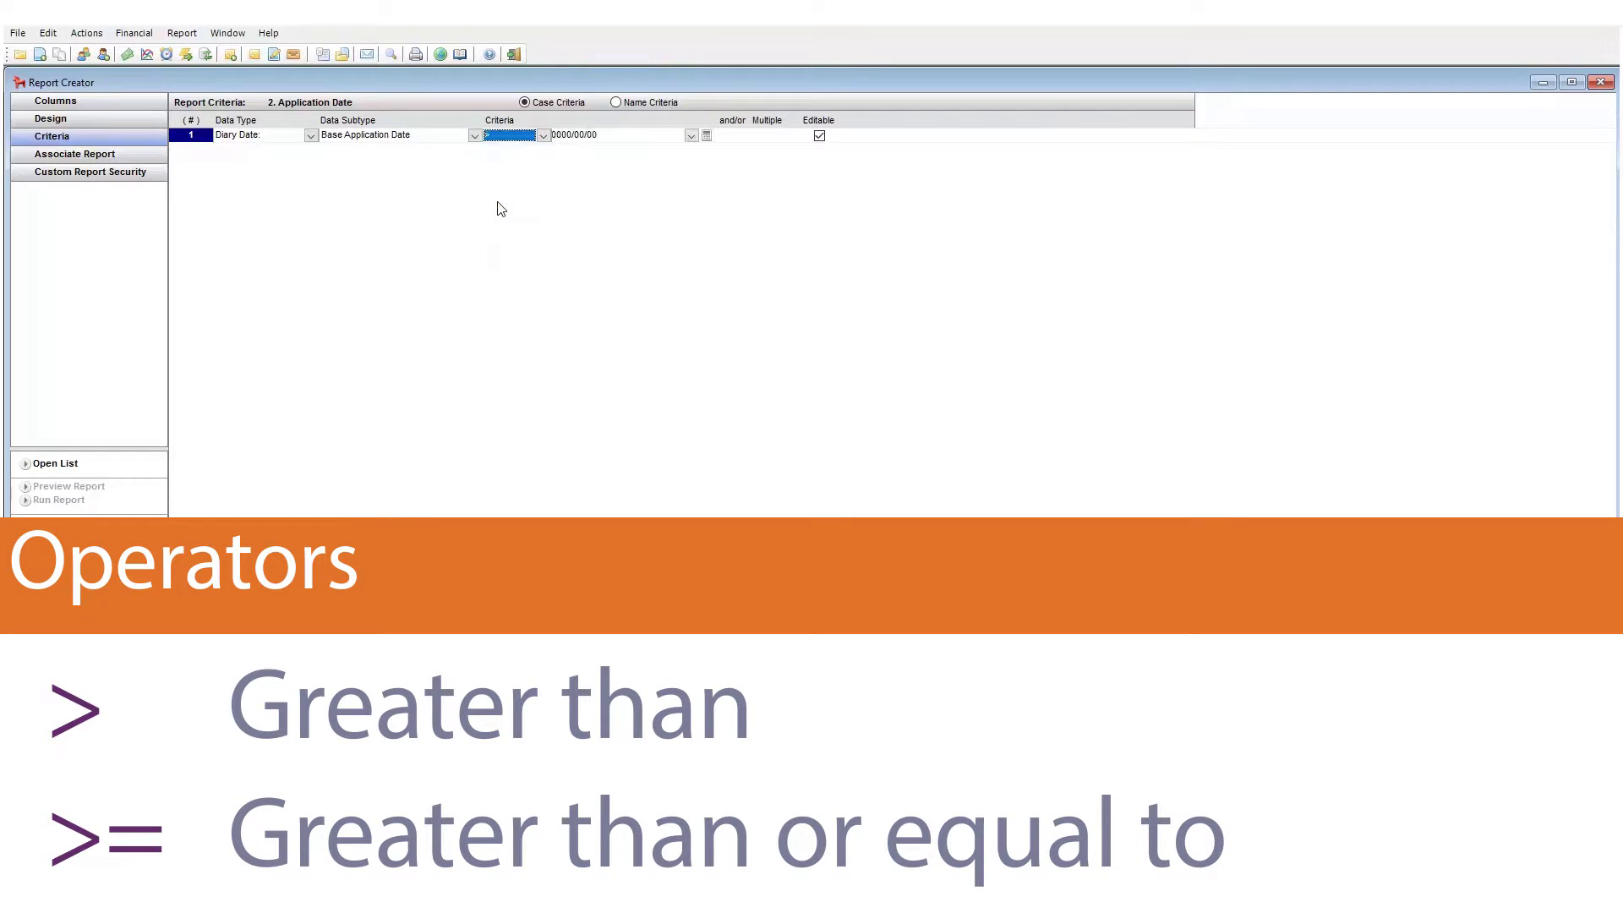
pyautogui.click(691, 136)
pyautogui.click(672, 220)
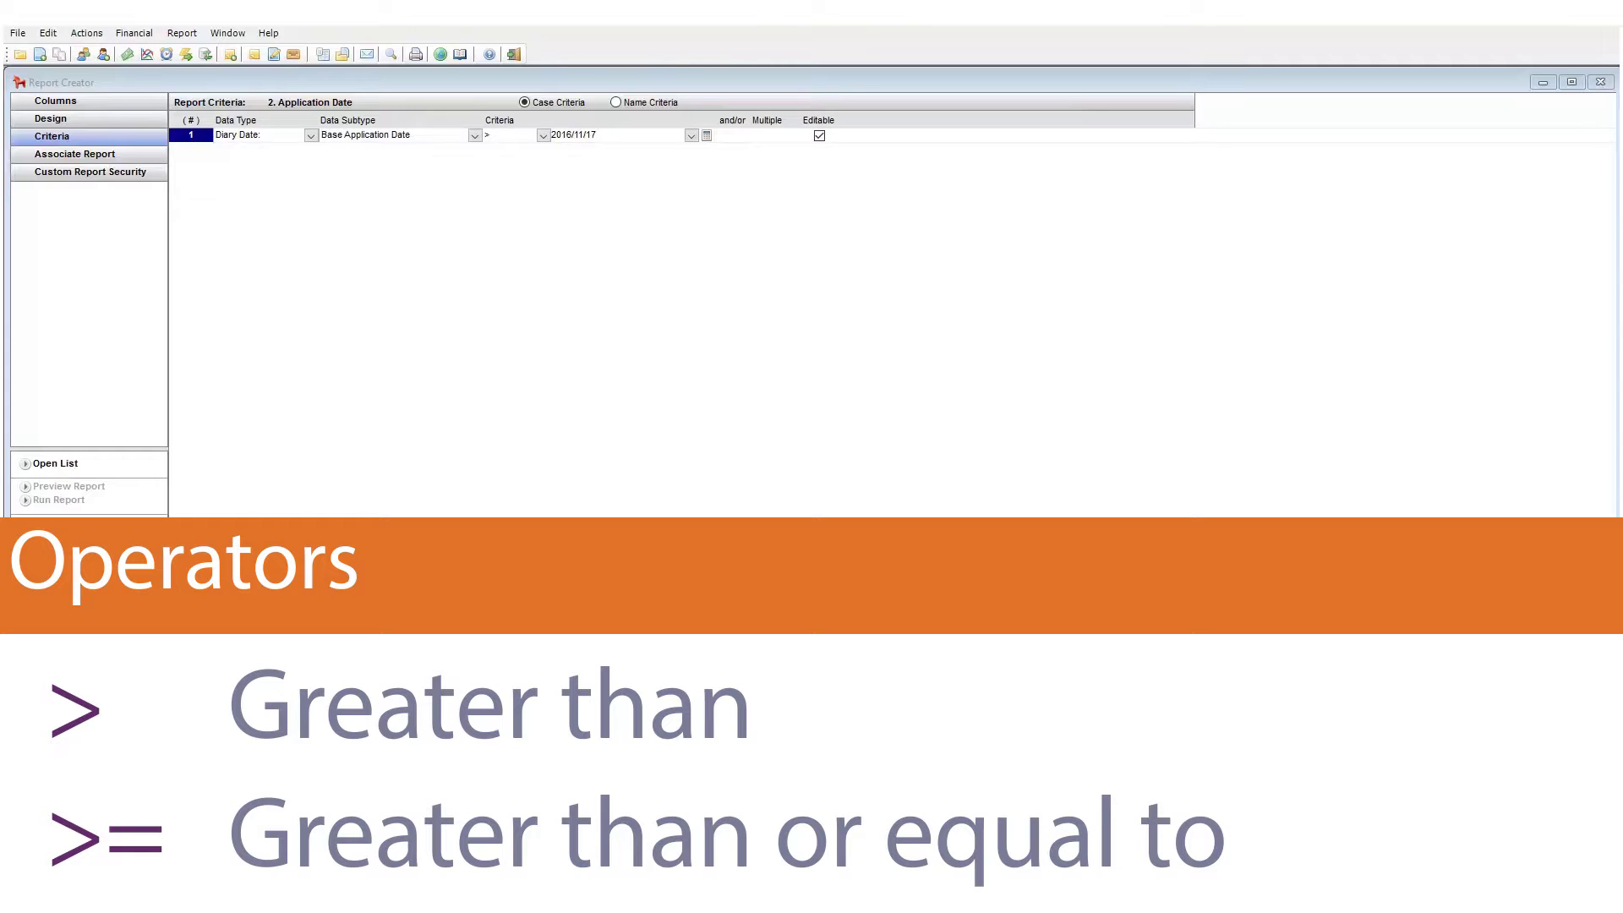
pyautogui.click(543, 138)
pyautogui.click(541, 221)
pyautogui.click(544, 137)
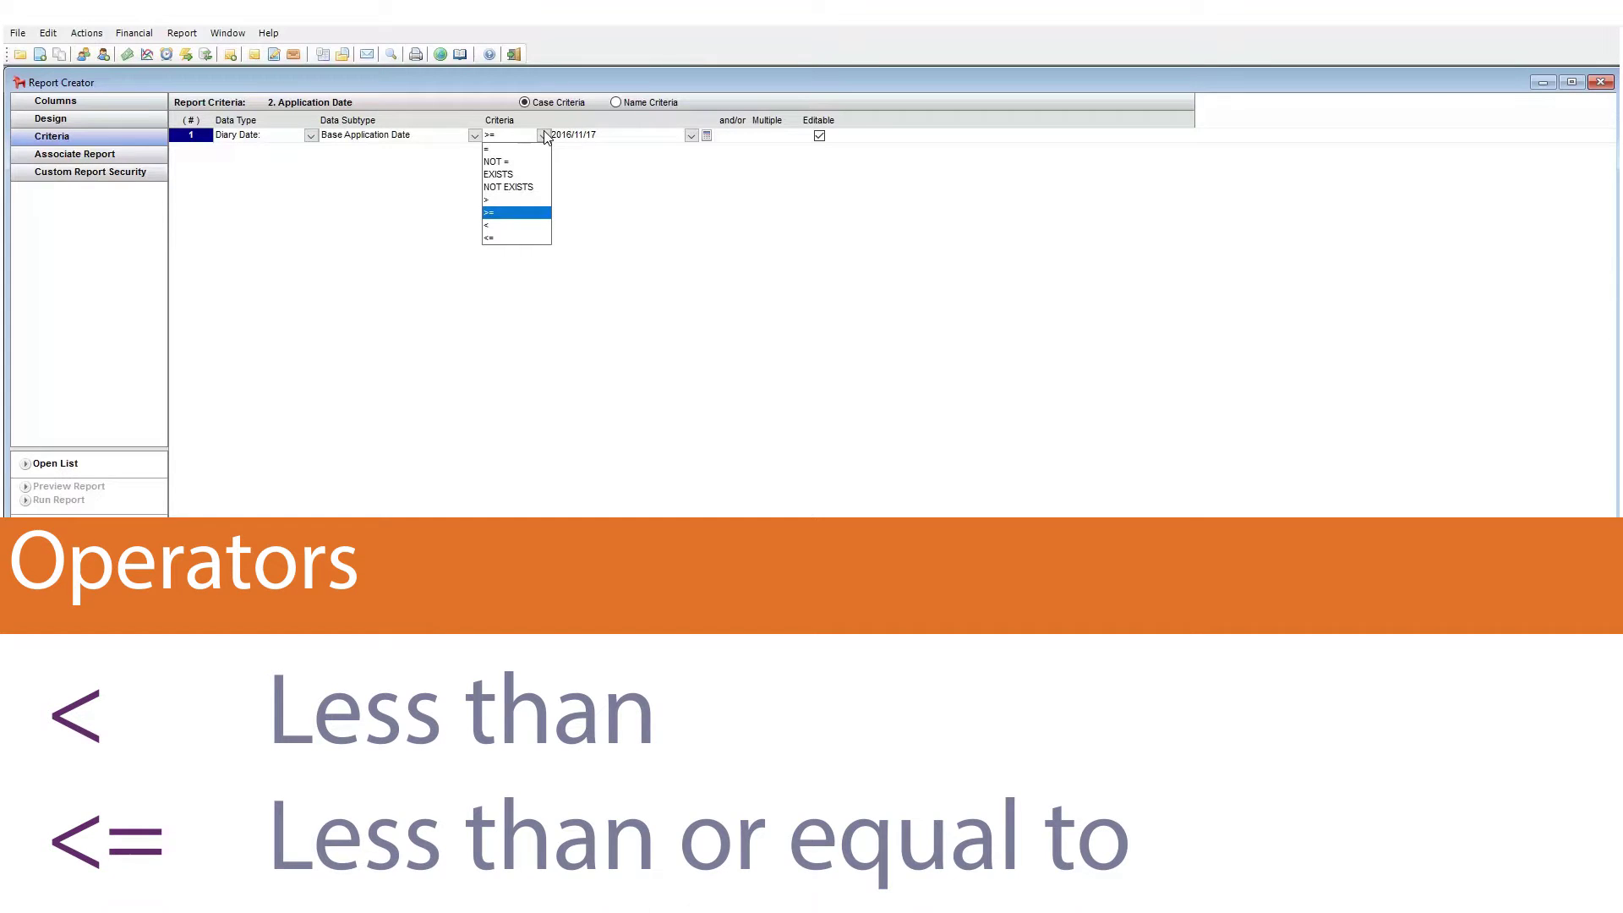
pyautogui.click(705, 262)
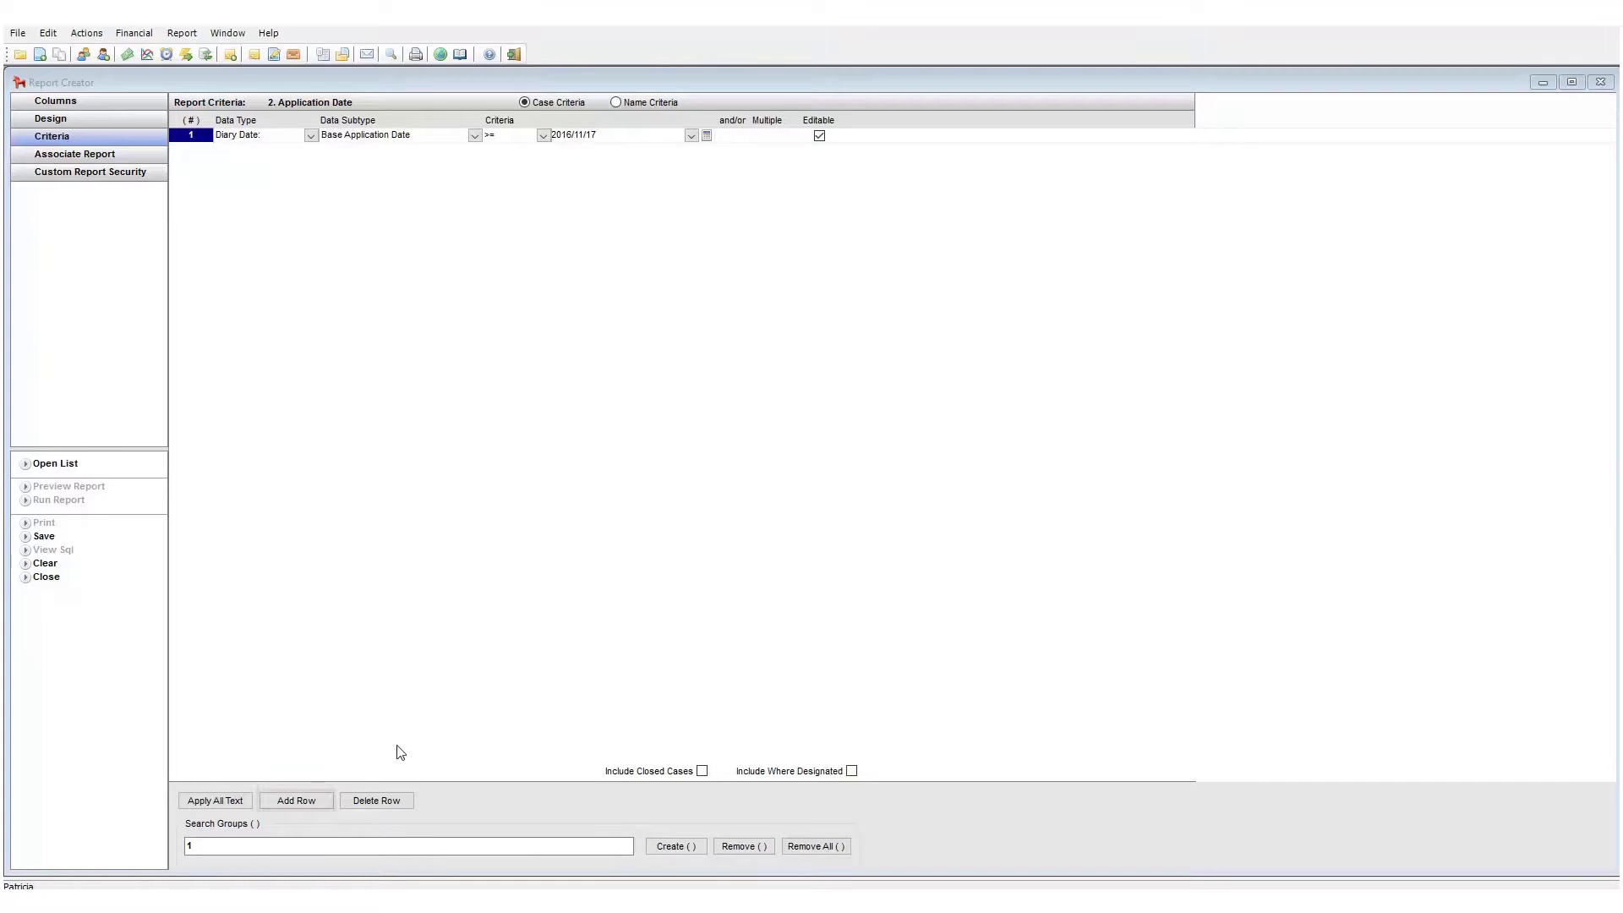
# - Add a second row joined by 'and', with data type Case Data and subtype Case Type
pyautogui.click(321, 804)
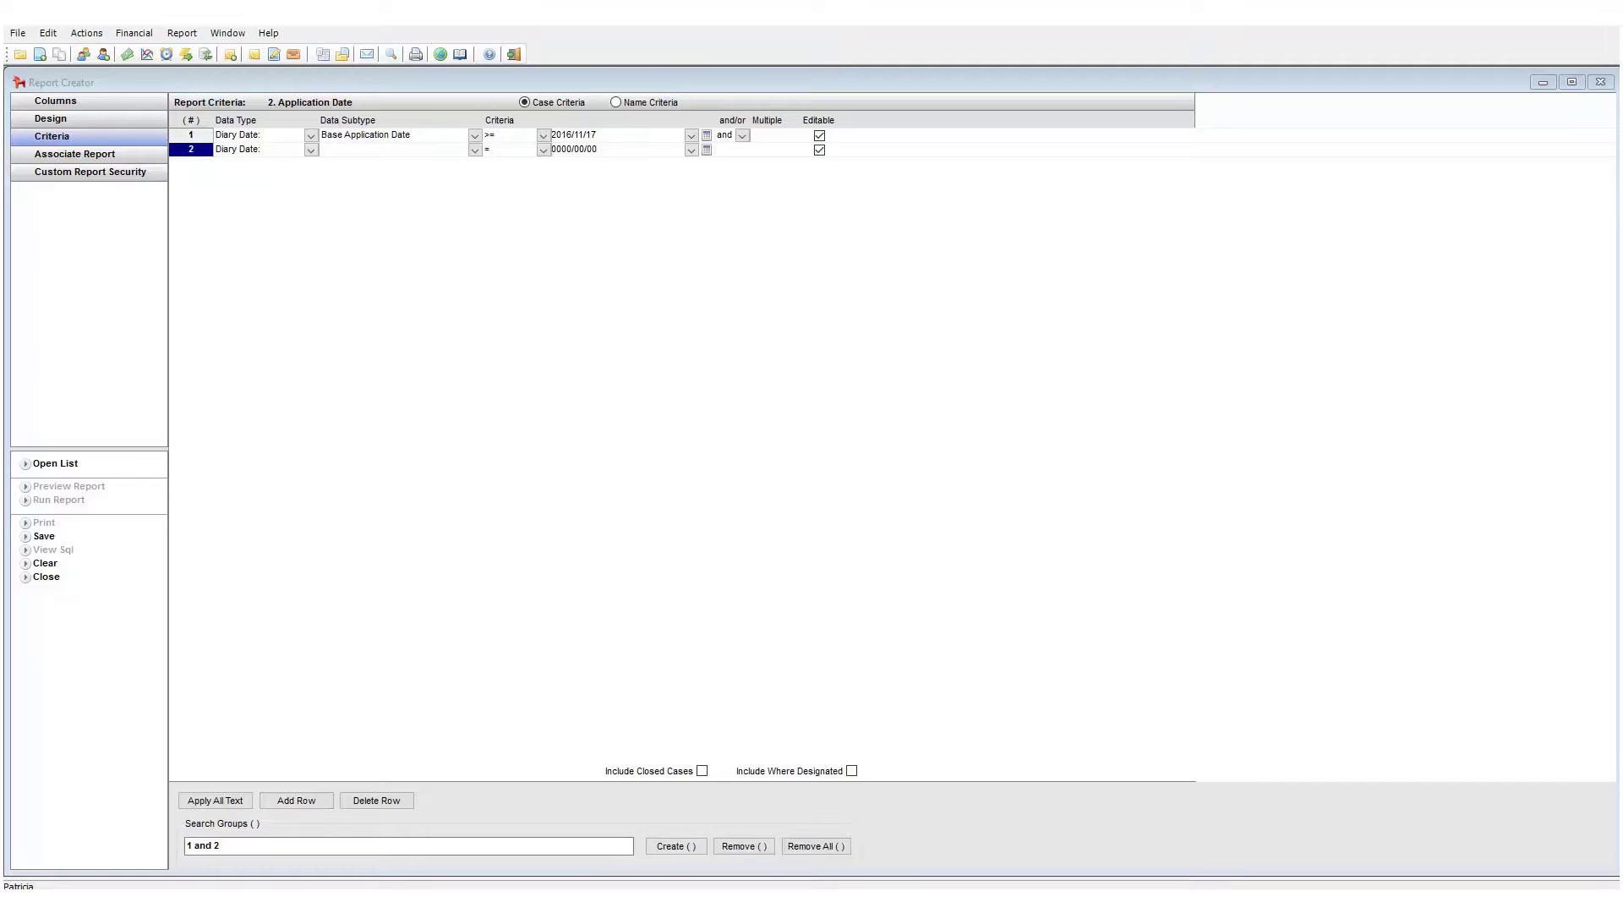
pyautogui.click(311, 149)
pyautogui.click(258, 164)
pyautogui.click(422, 151)
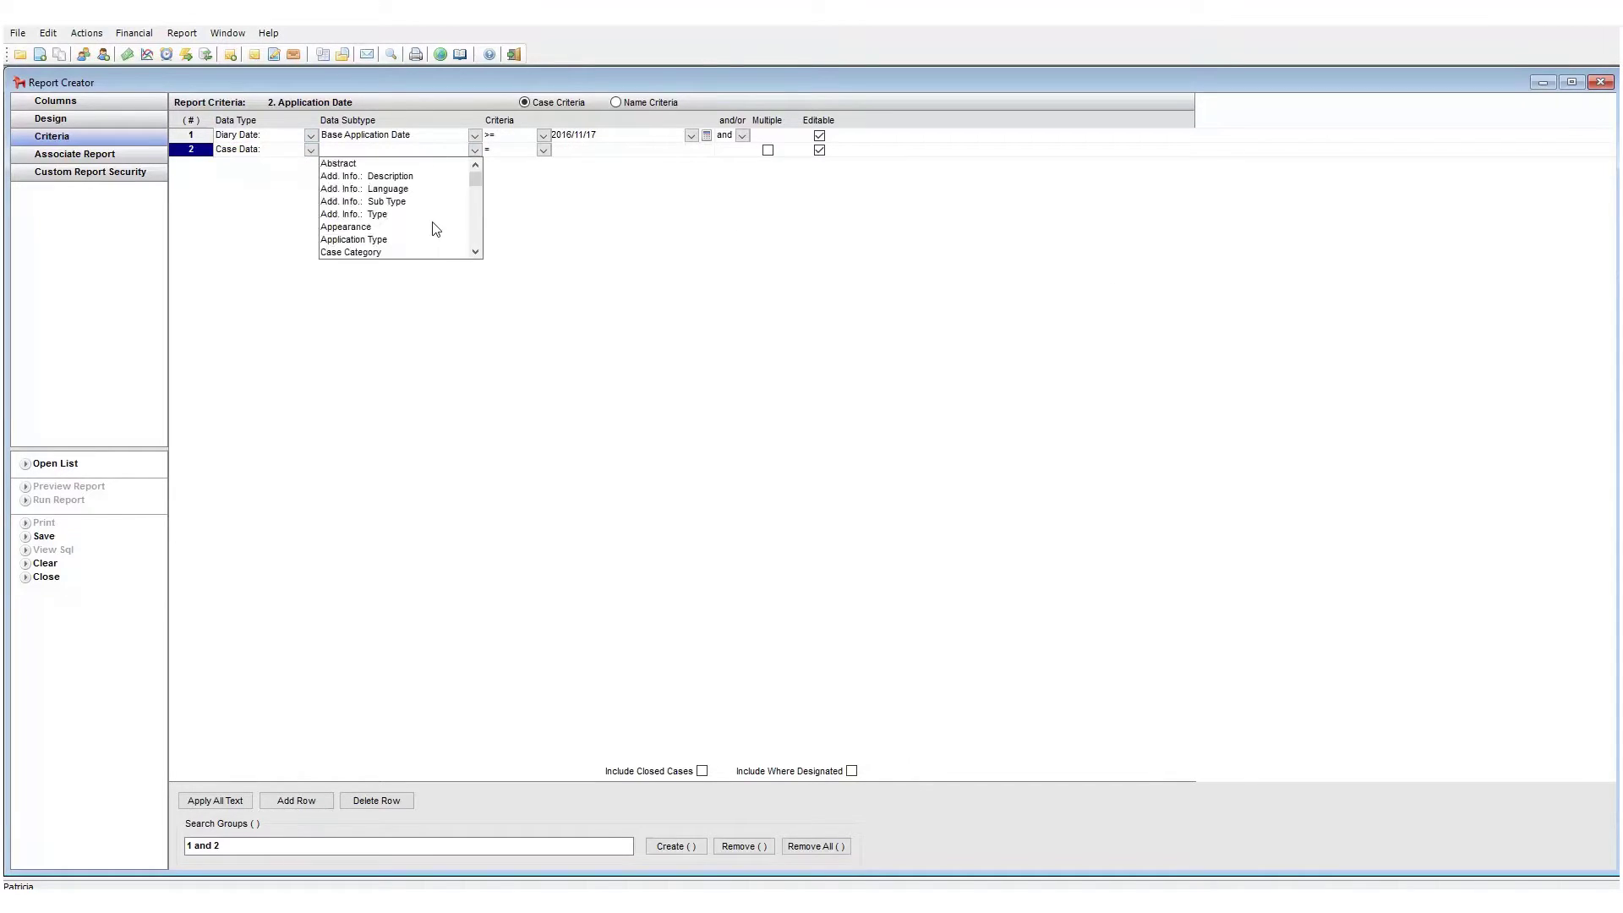
pyautogui.click(364, 164)
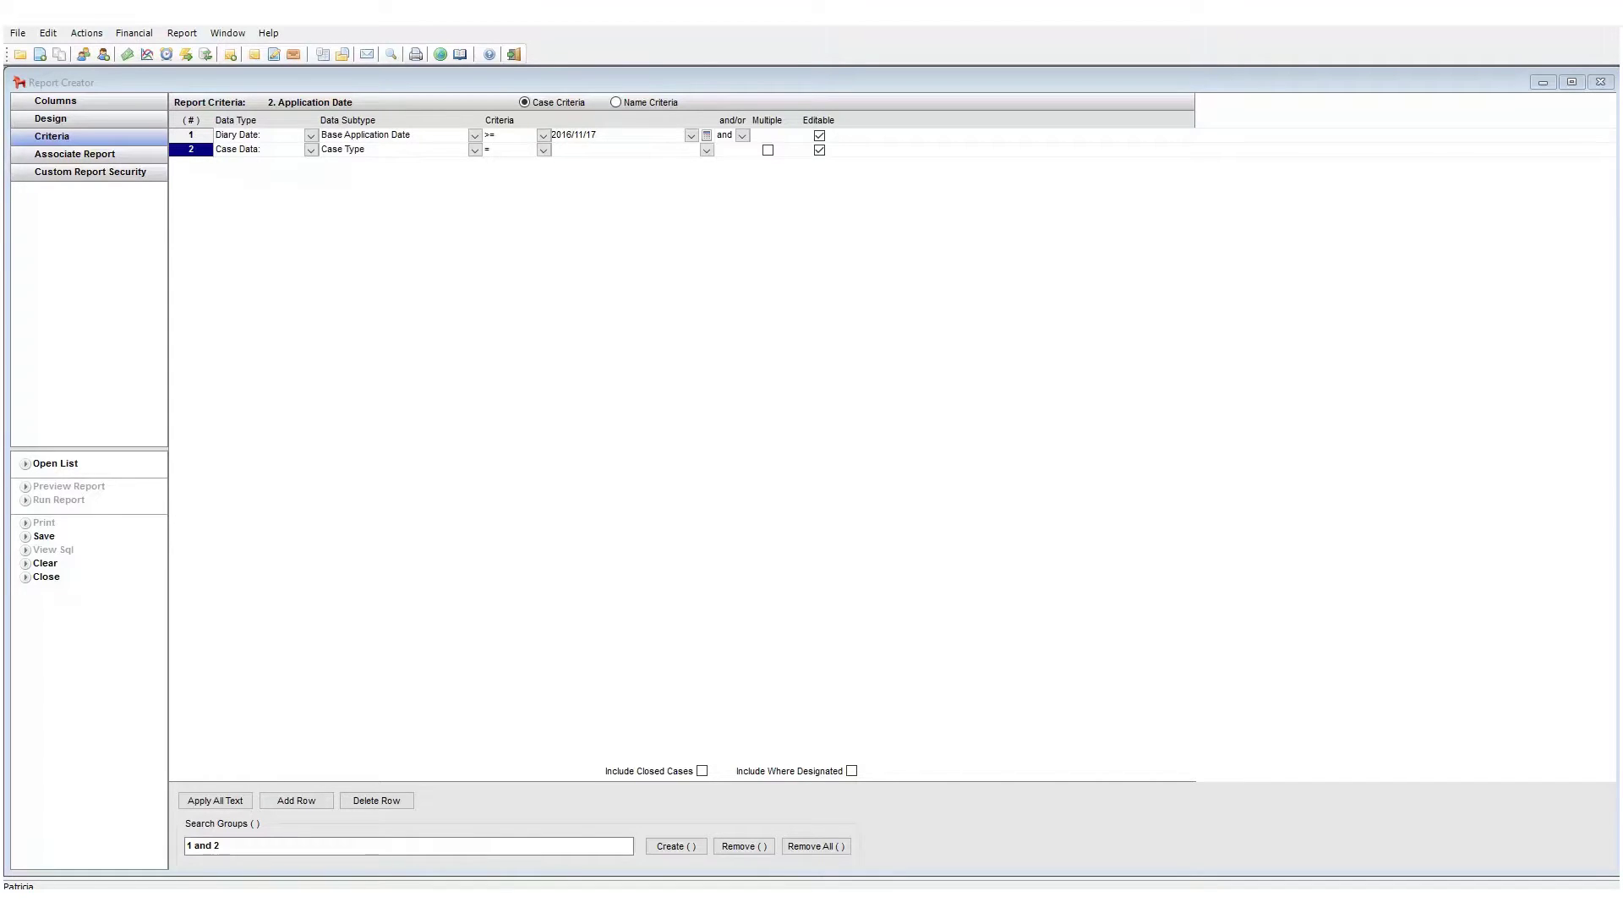
pyautogui.click(544, 150)
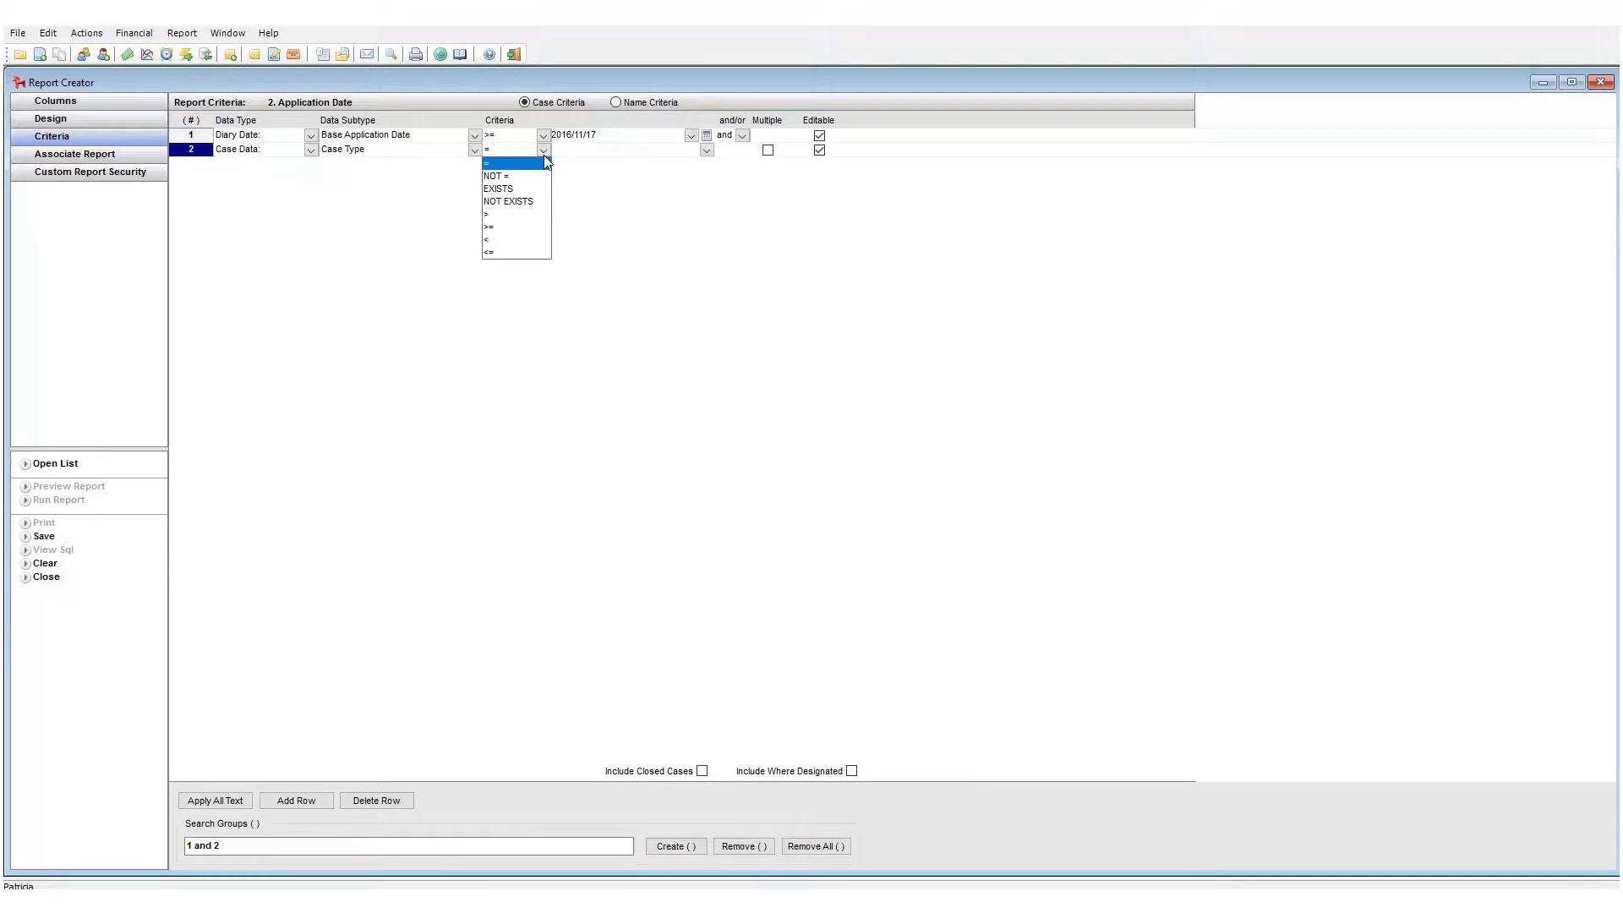
pyautogui.click(1127, 268)
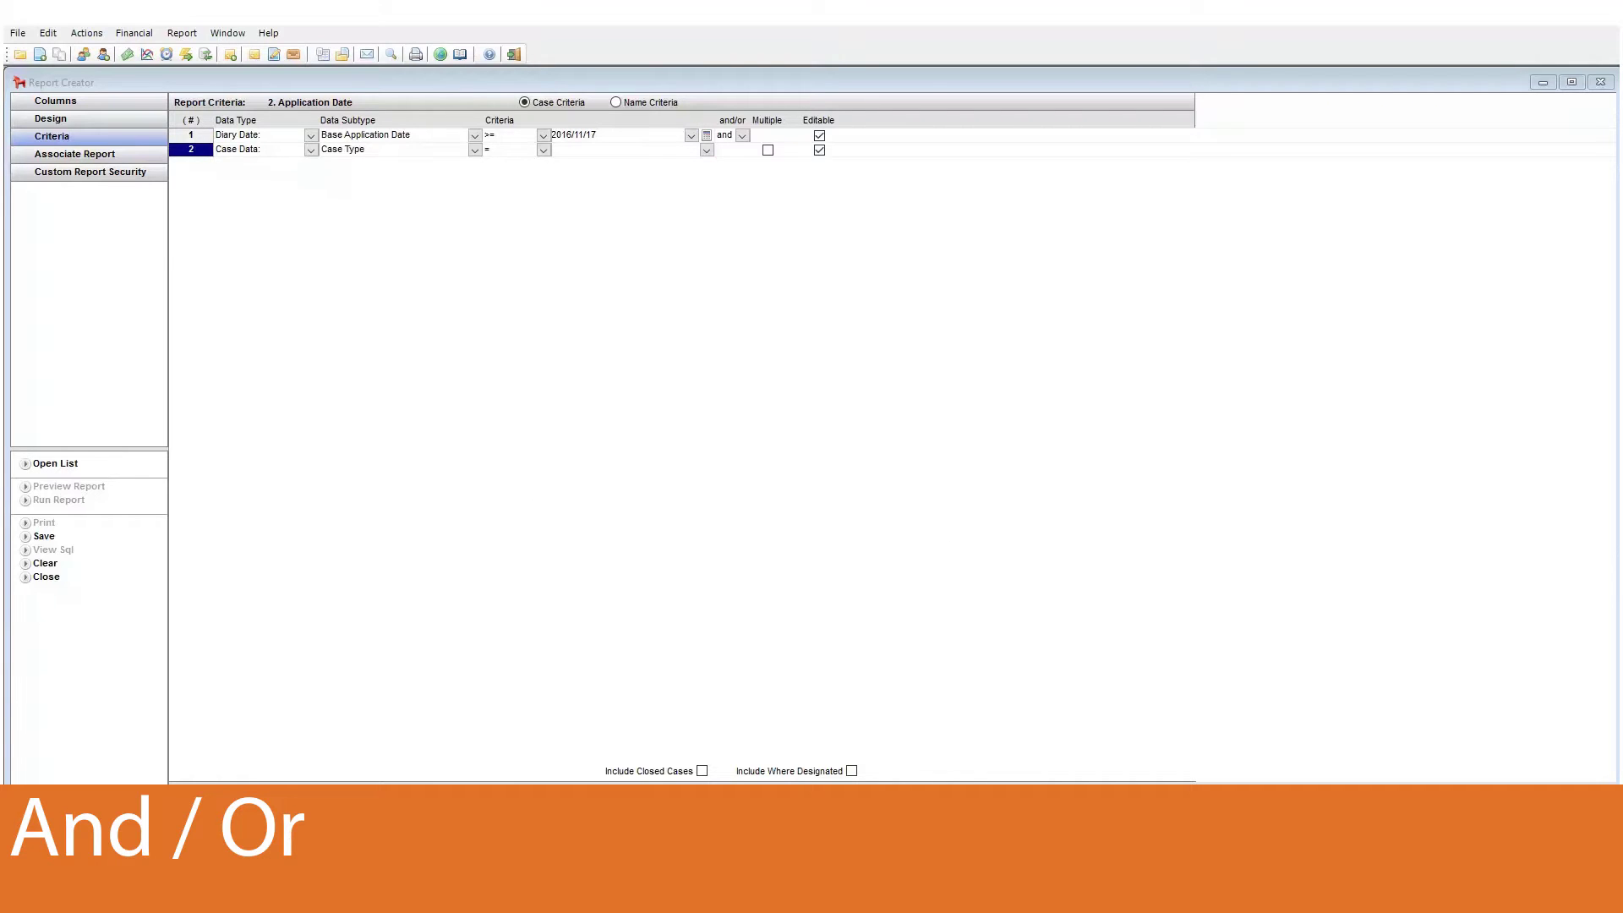
# - Select row 1 and show its and/or join choices
pyautogui.click(725, 150)
pyautogui.click(743, 136)
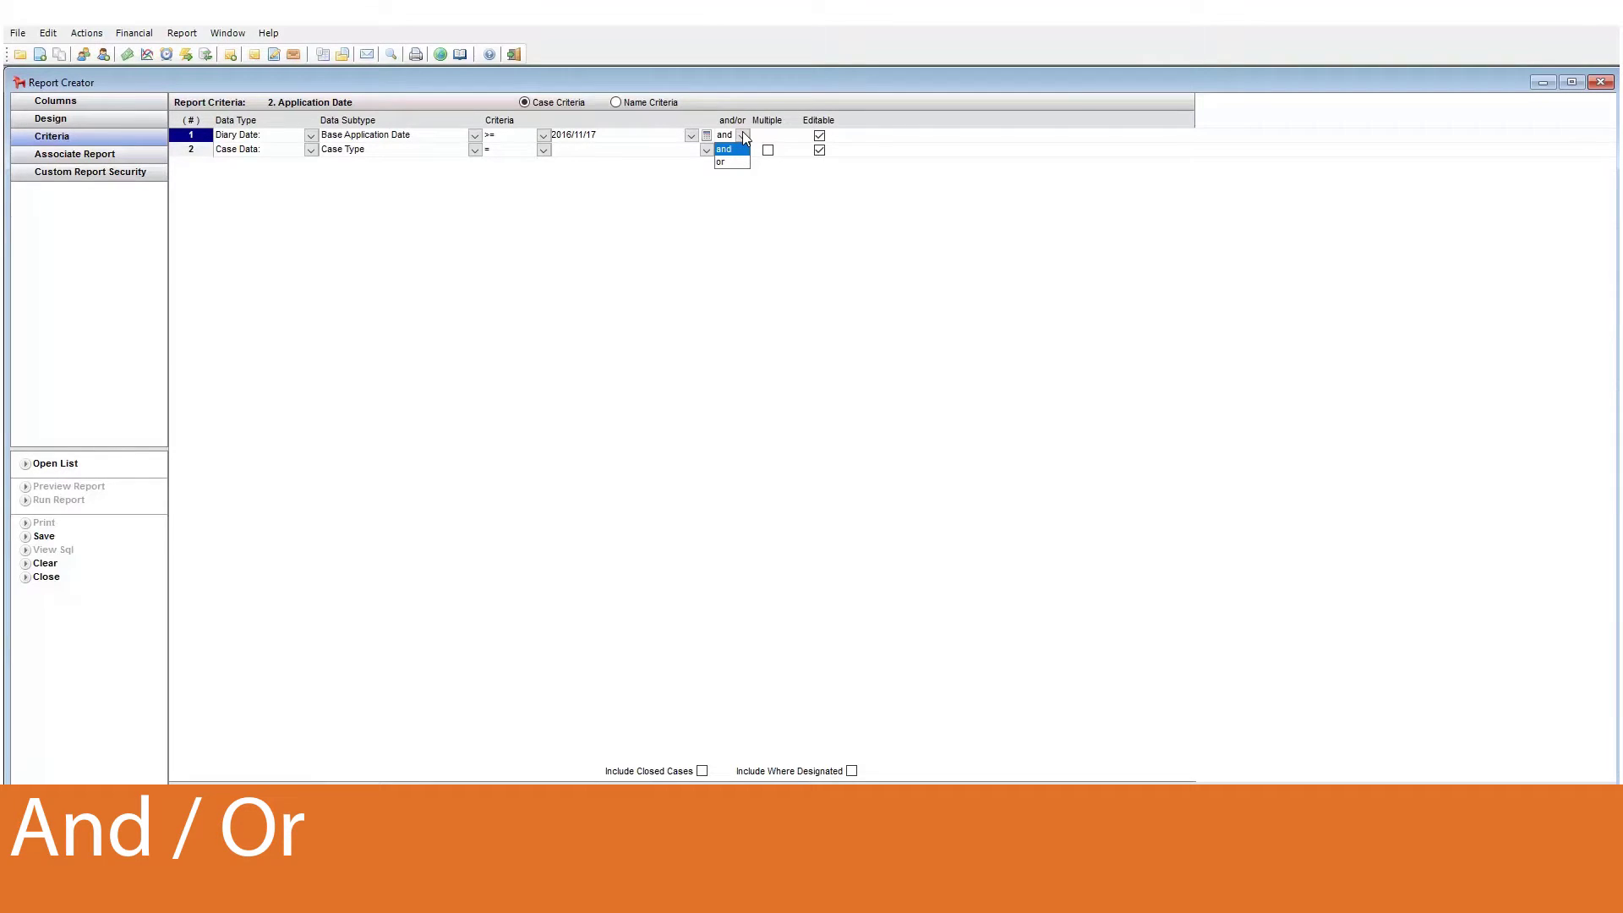
# - Change row 1's join to 'or' so the search groups read '1 or 2'
pyautogui.click(725, 162)
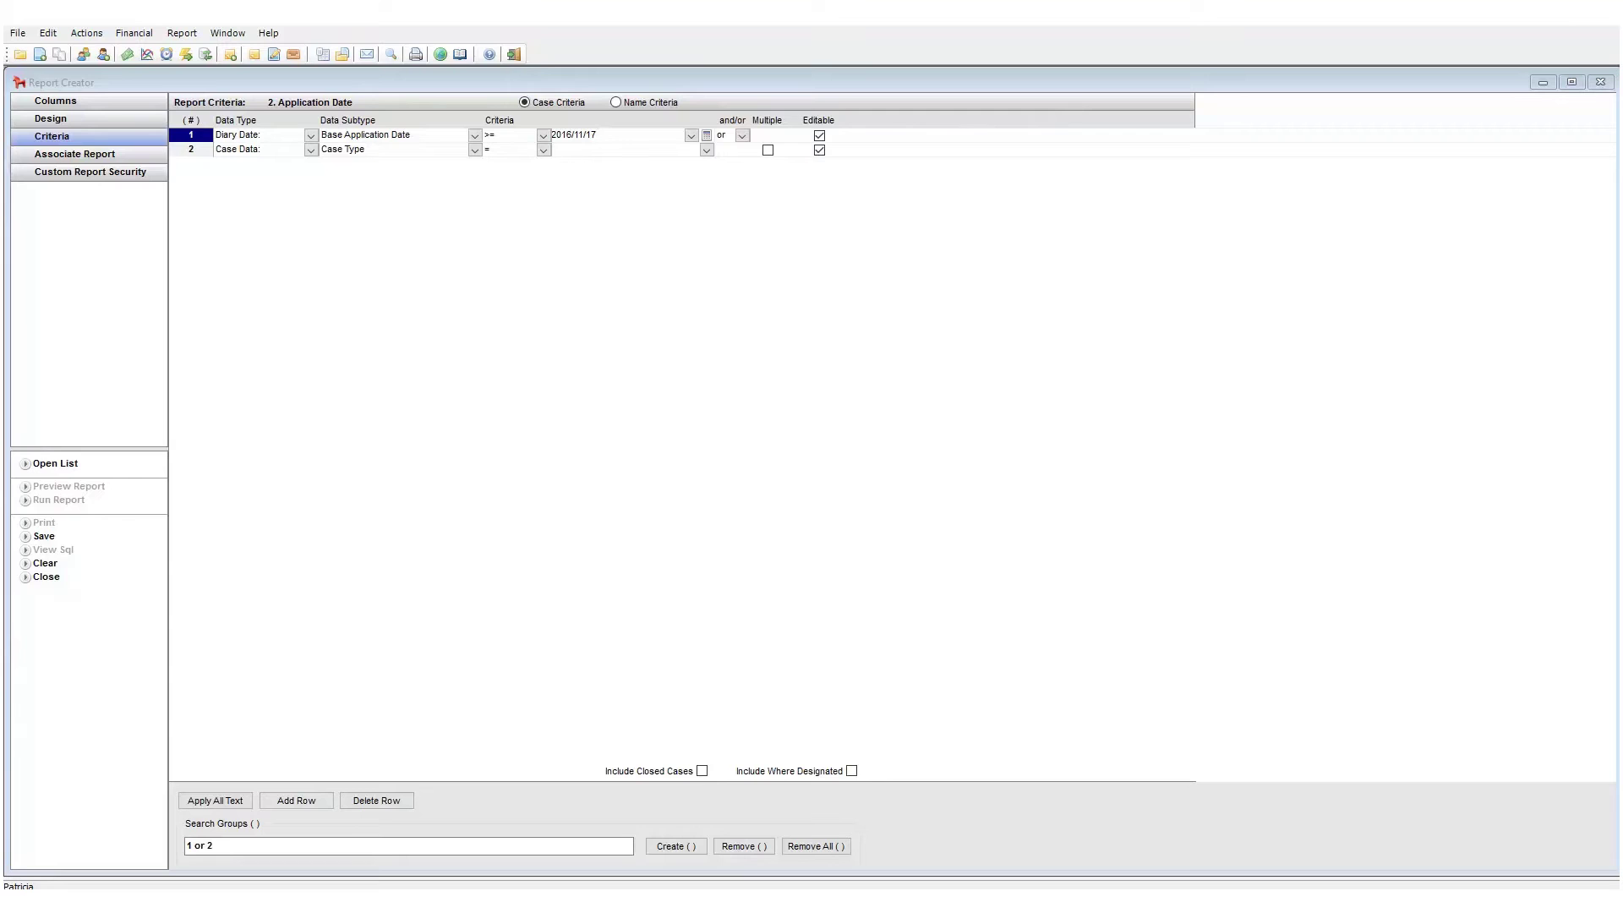
# - Load the saved '3. Name Type' criteria from the Select Report Query list
pyautogui.click(71, 465)
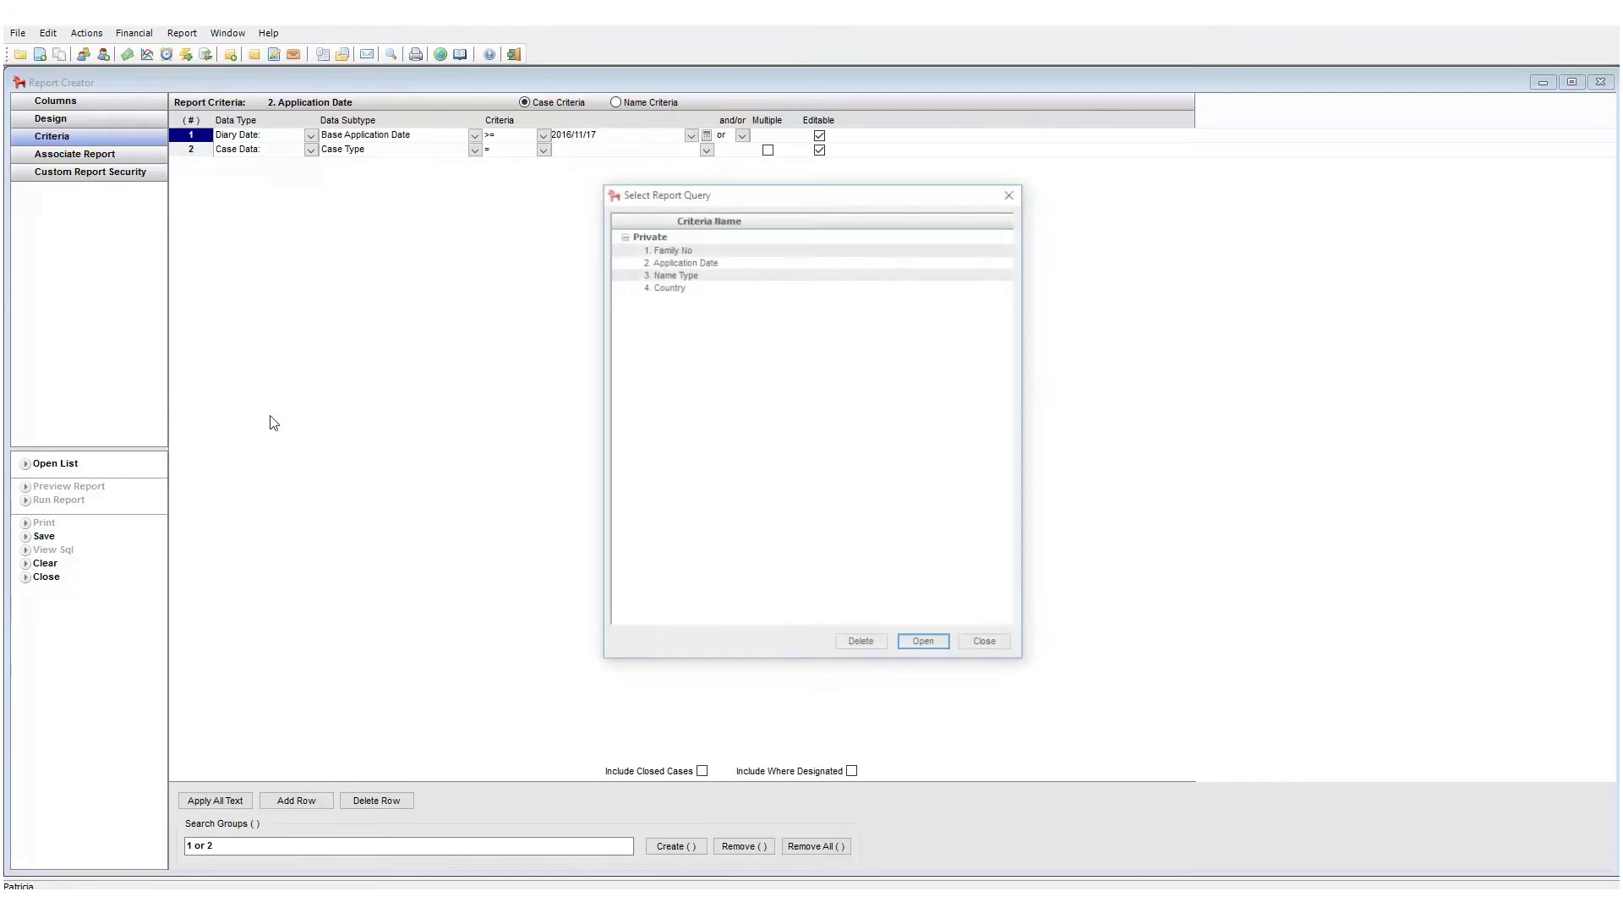
pyautogui.doubleClick(689, 276)
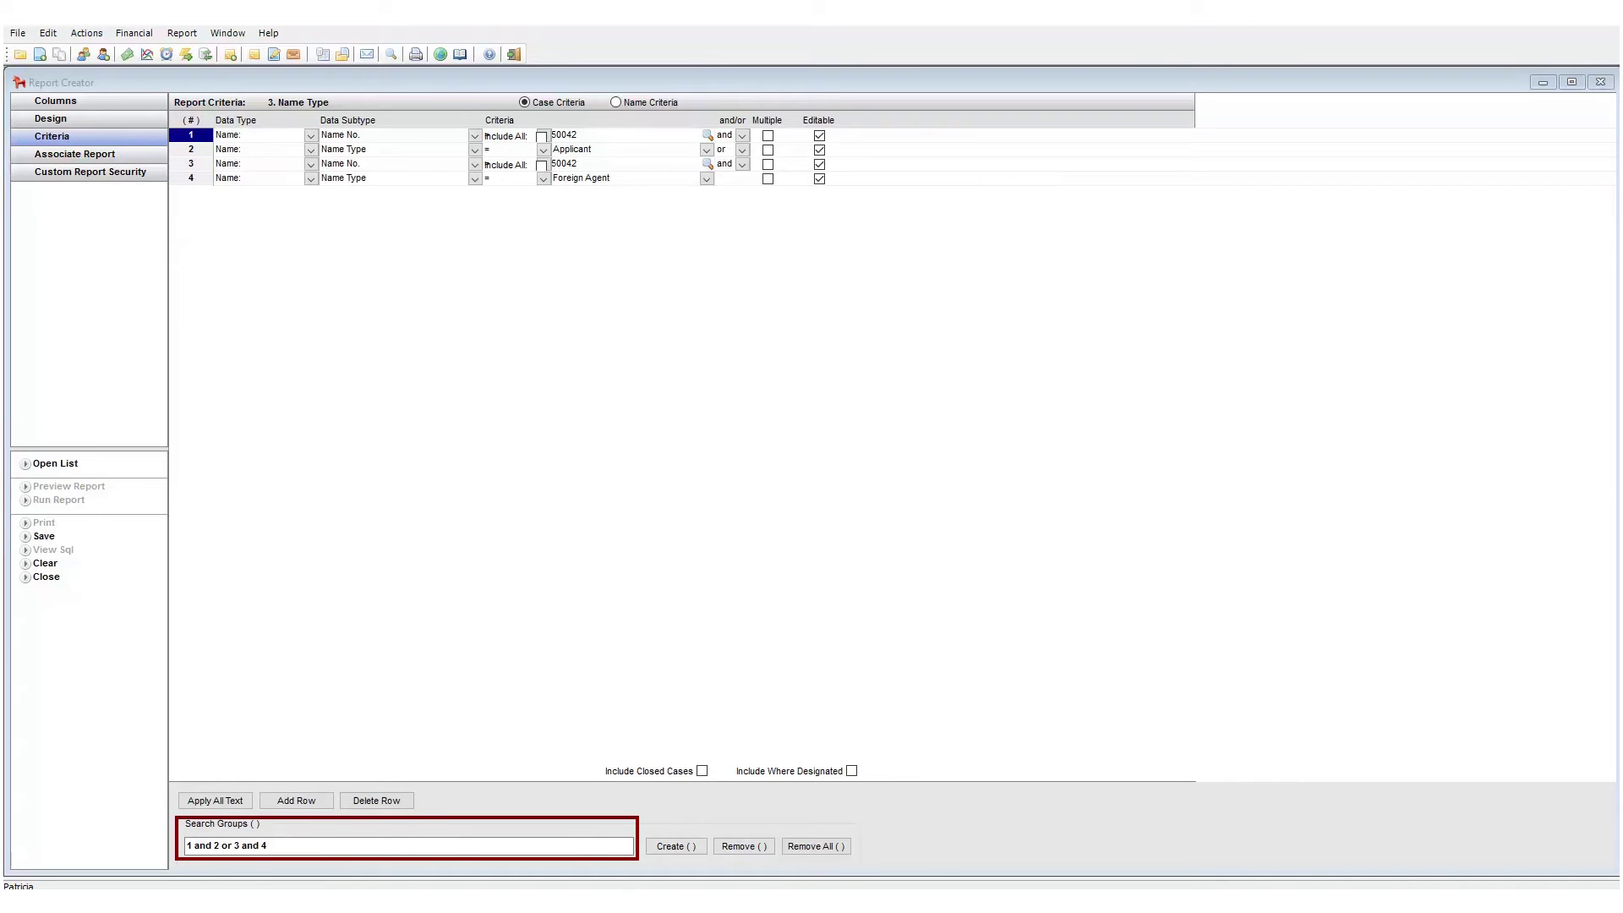
# - Bracket '1 and 2' into its own search group, then reopen the saved criteria list
pyautogui.moveTo(188, 846); pyautogui.dragTo(219, 846)
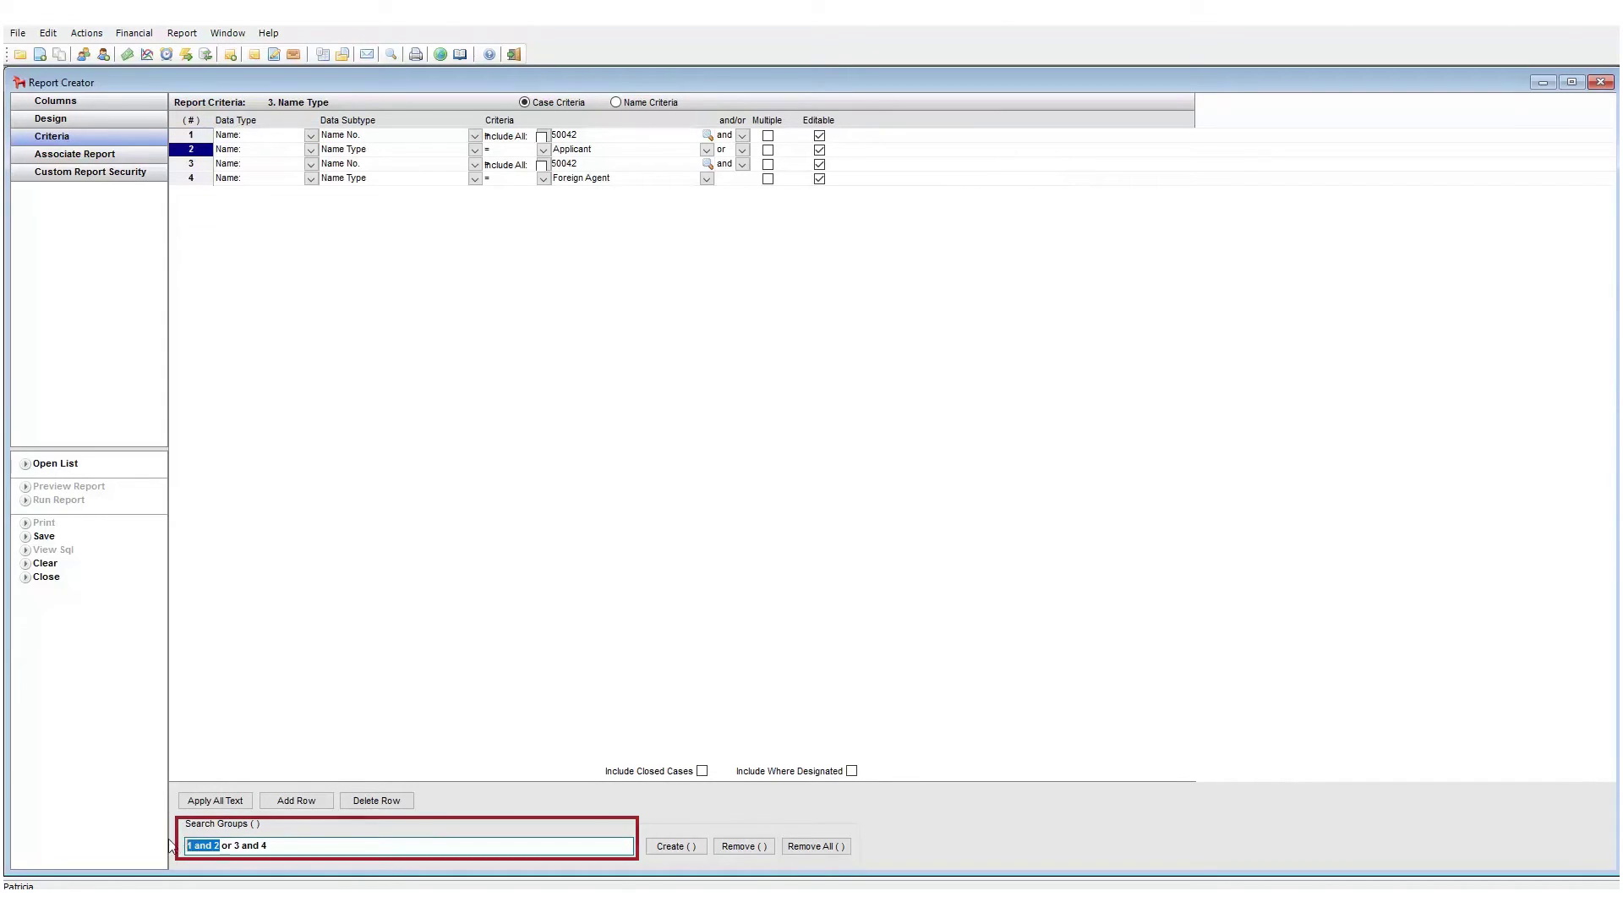
pyautogui.click(664, 848)
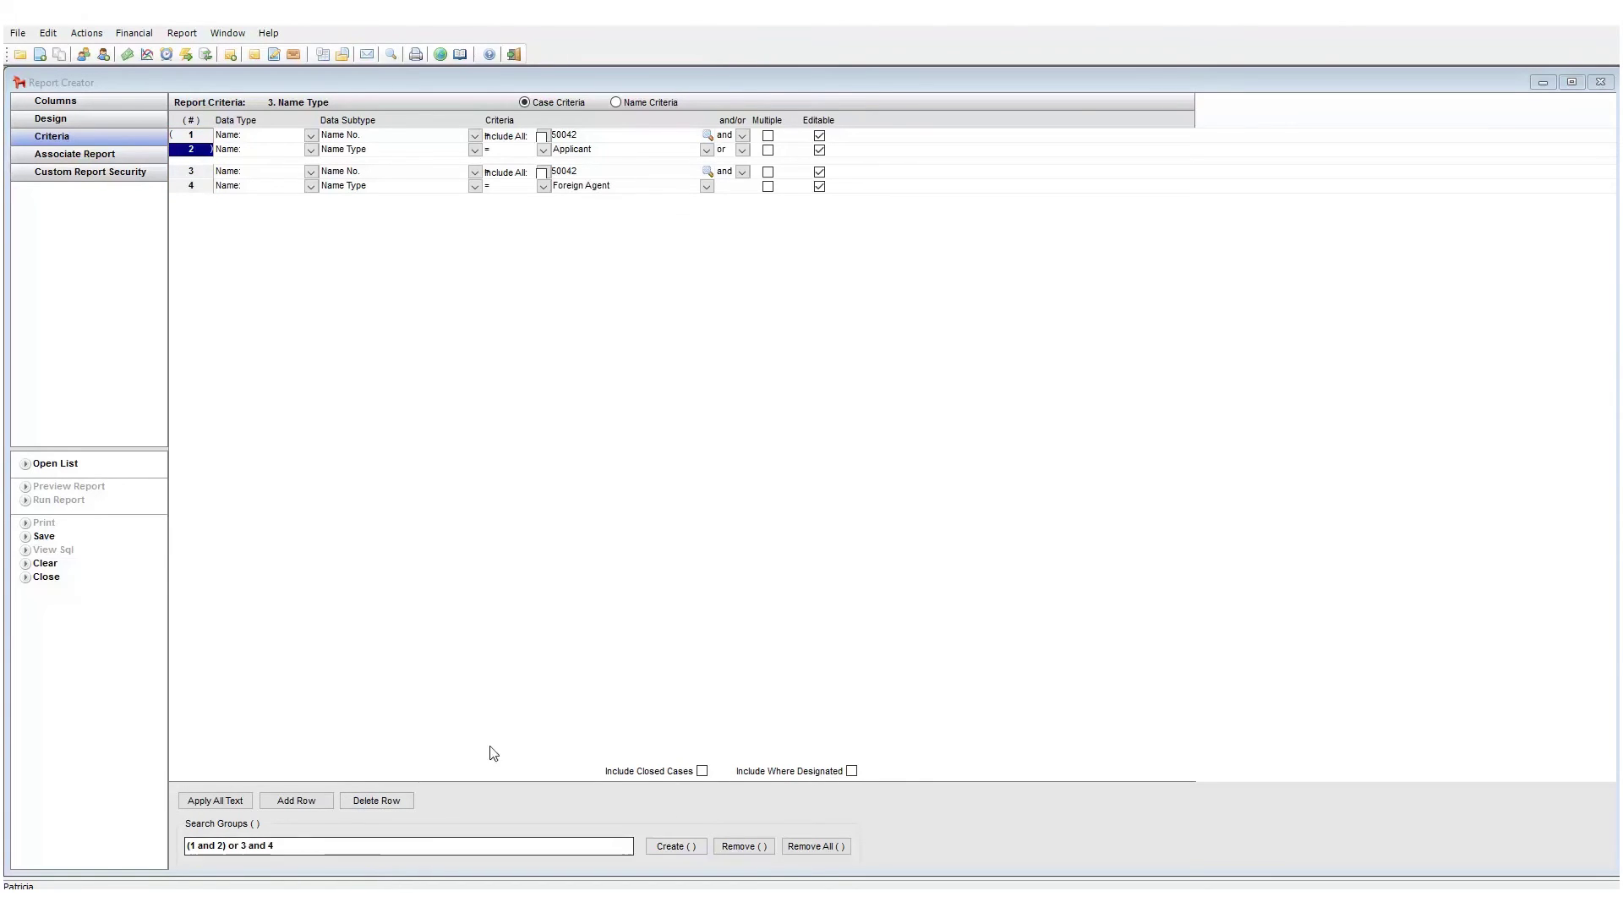
pyautogui.click(68, 465)
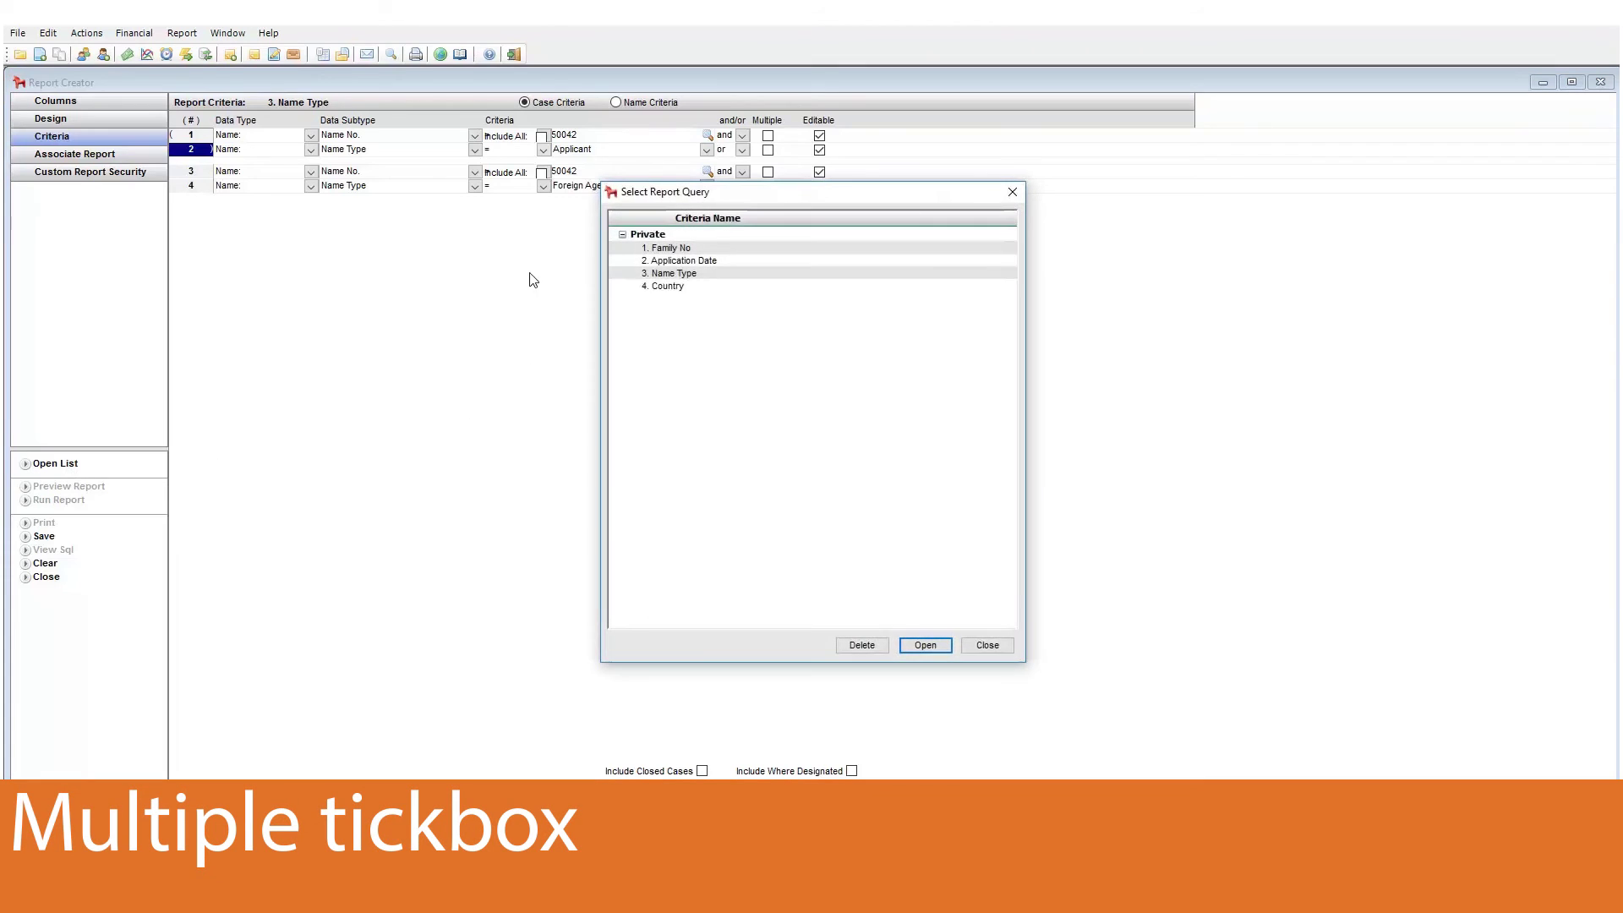
# - Load '4. Country', allow multiple Case Country values, and associate it with default1 Report
pyautogui.doubleClick(668, 286)
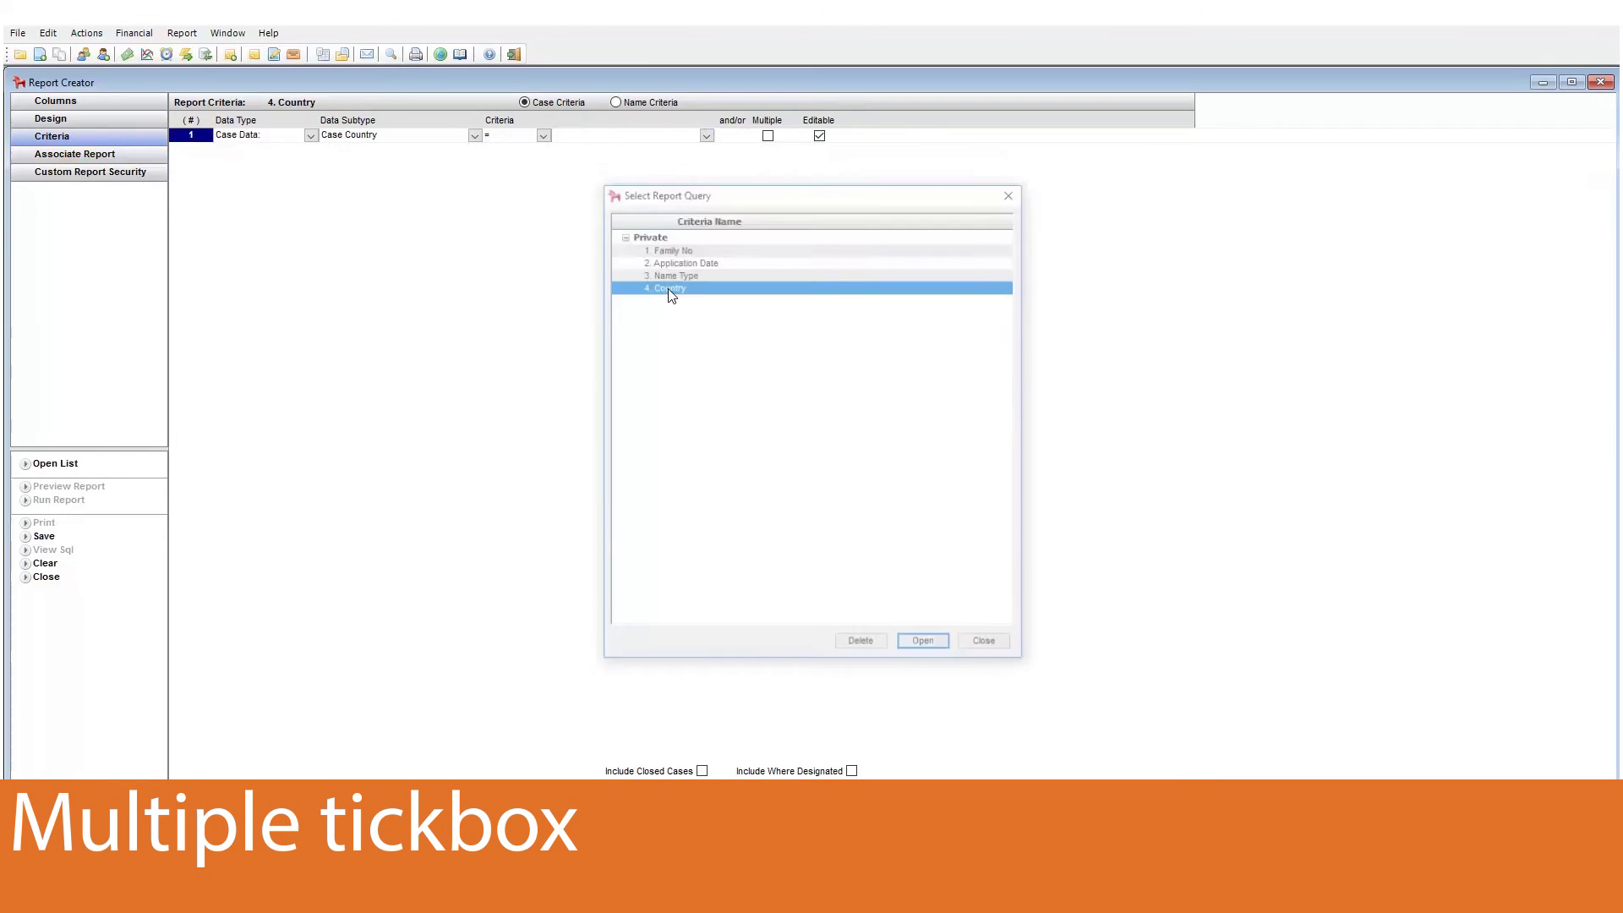
pyautogui.click(768, 136)
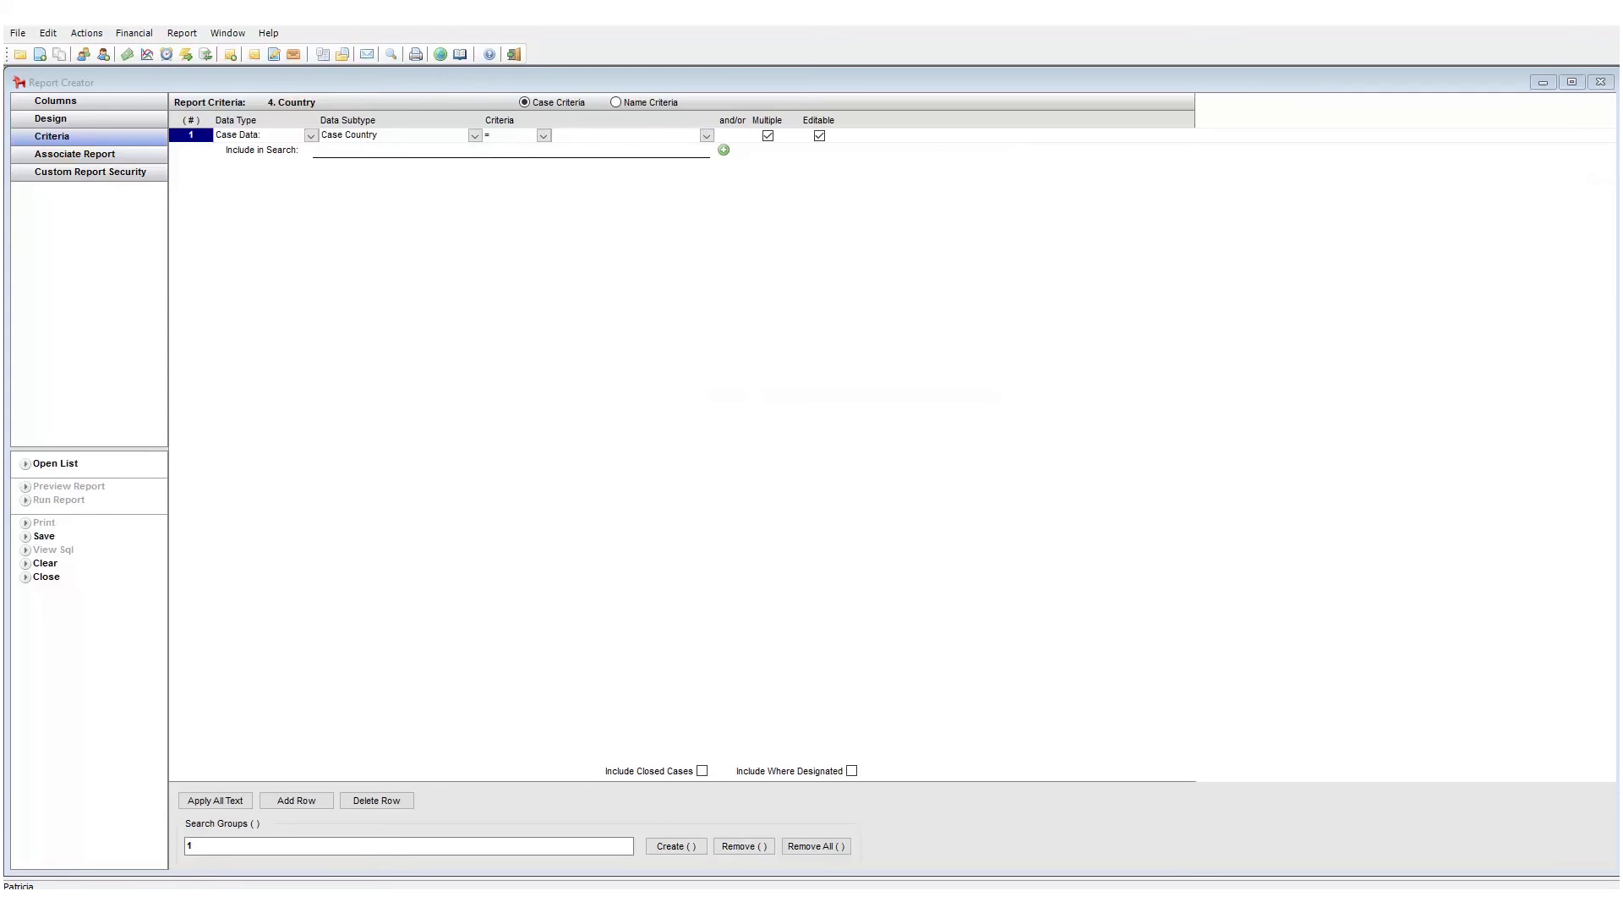
pyautogui.click(116, 156)
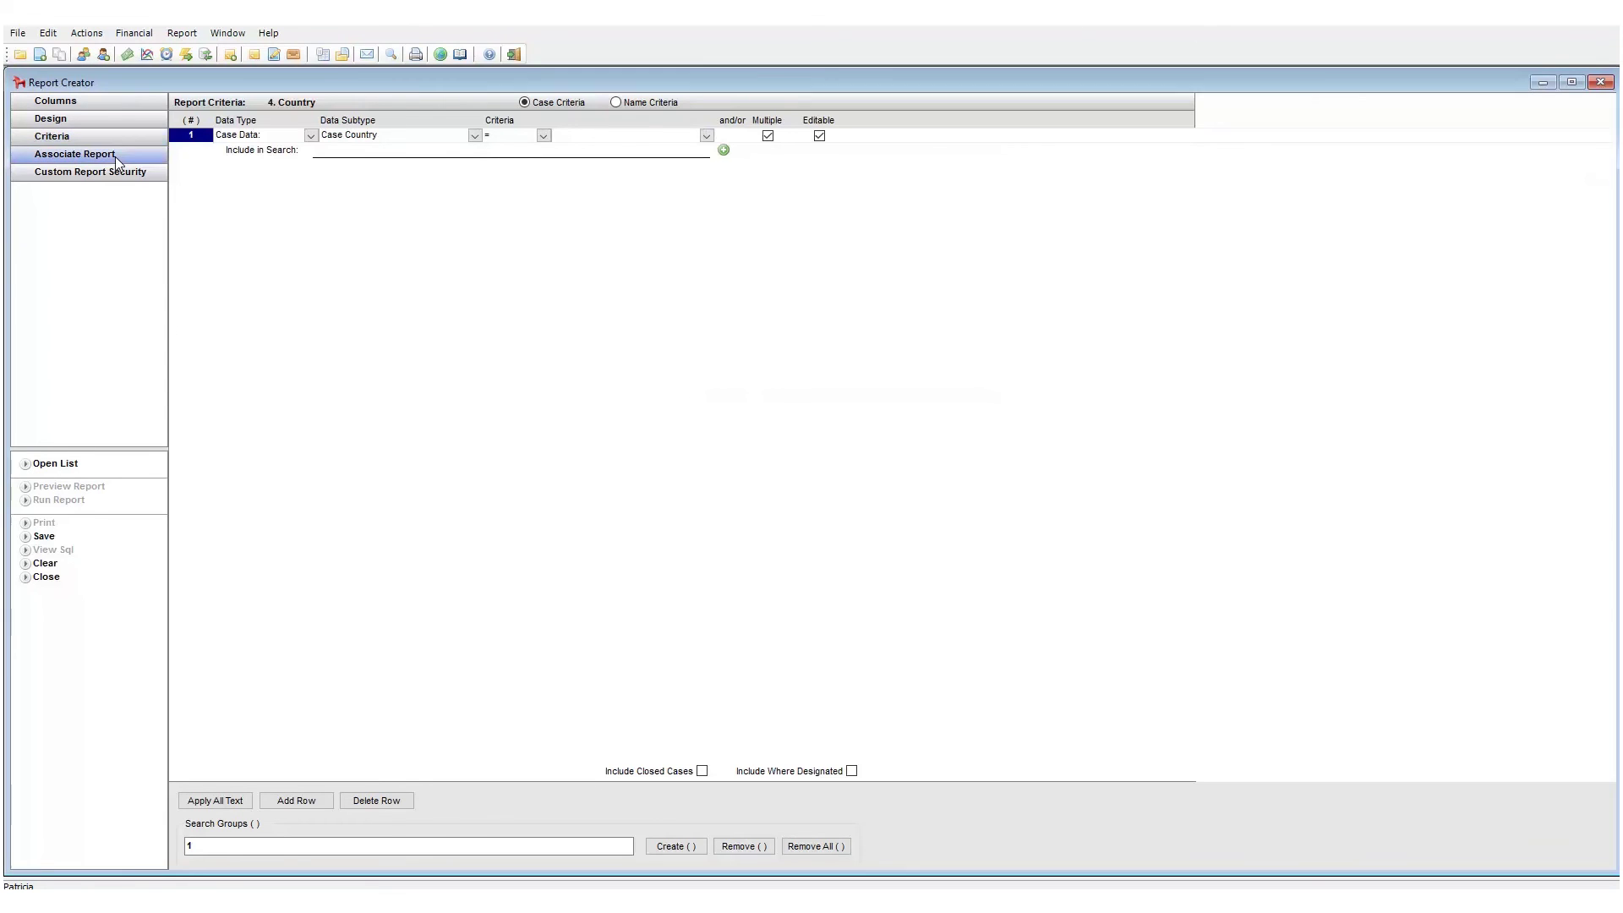
pyautogui.click(509, 141)
# - Run default1 Report and pick Bahamas as the single case country in the prompt
pyautogui.click(61, 501)
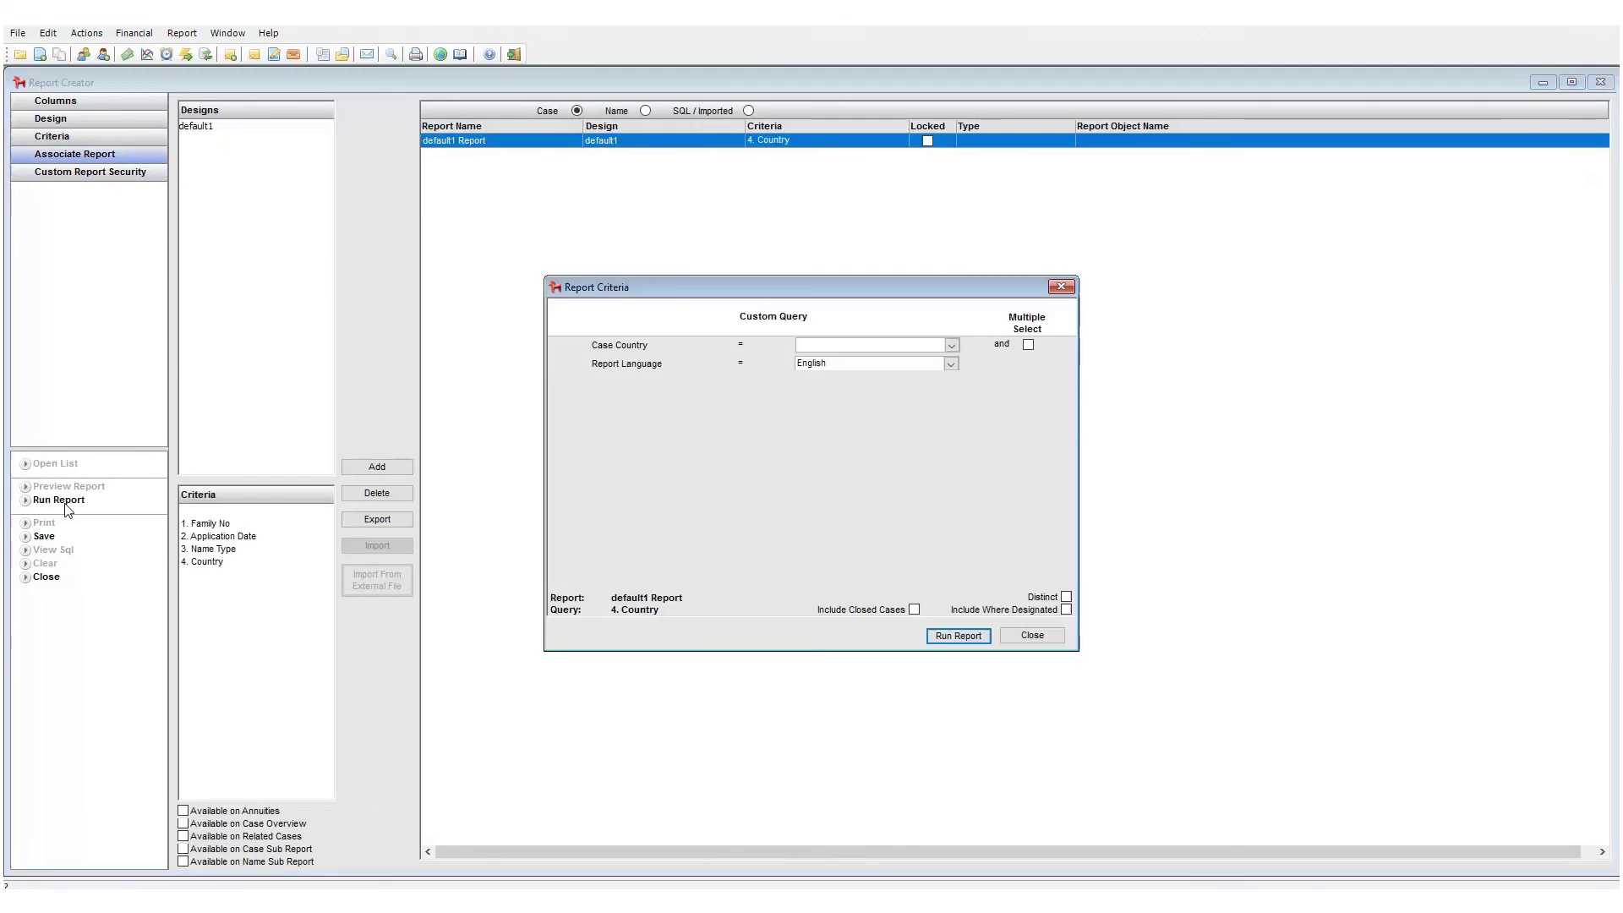
pyautogui.click(948, 345)
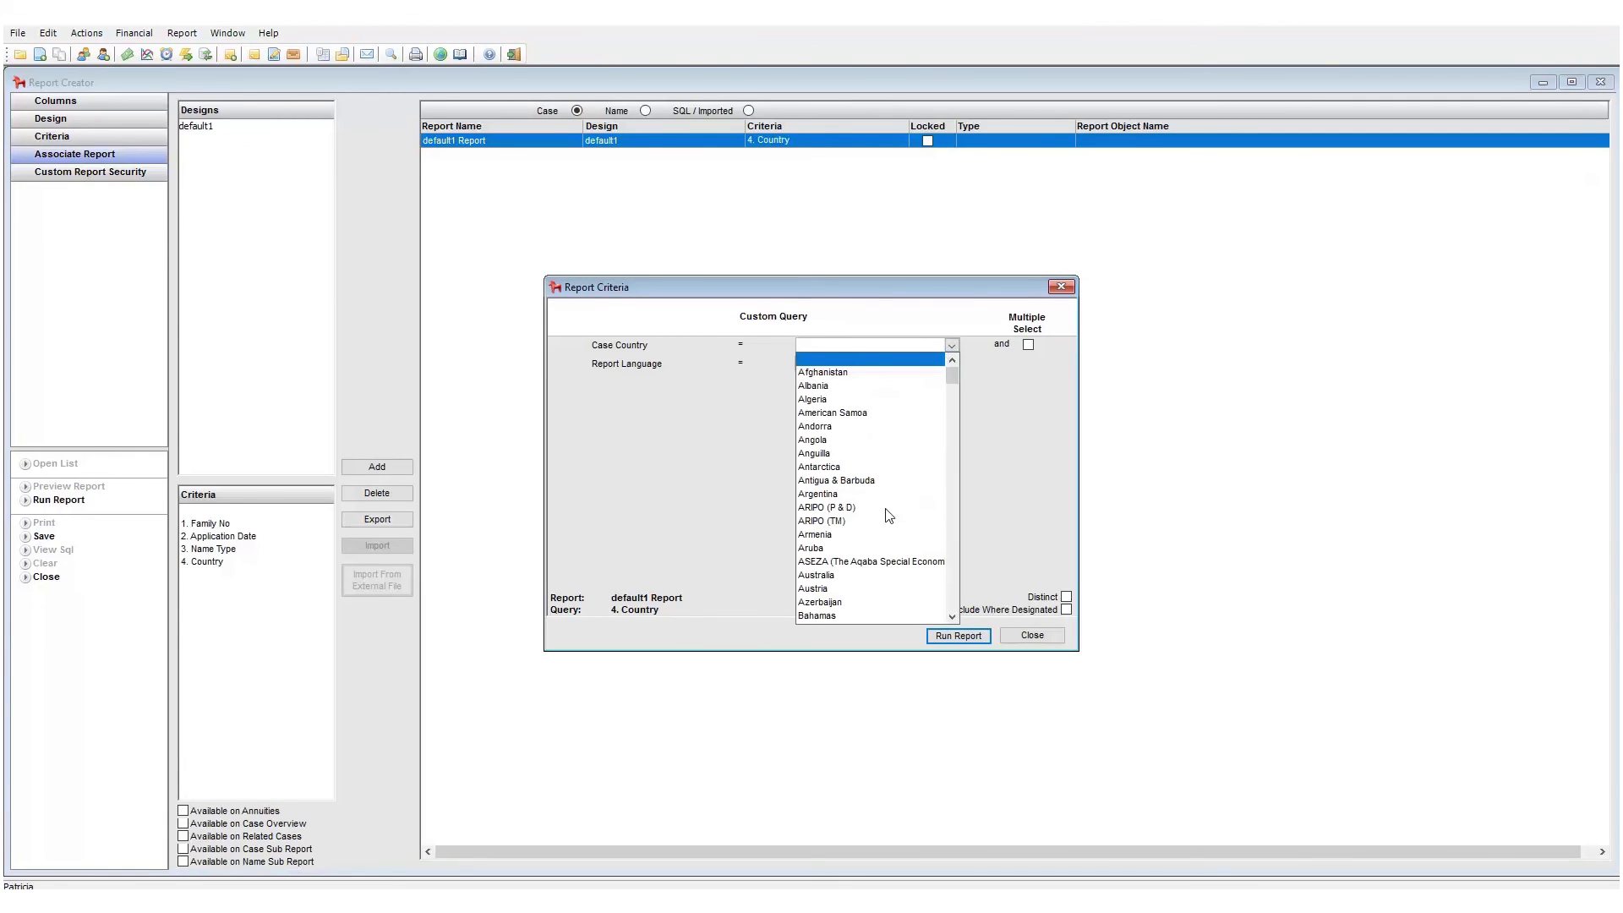
pyautogui.scroll(-1, 884, 528)
pyautogui.scroll(-3, 883, 529)
pyautogui.click(859, 458)
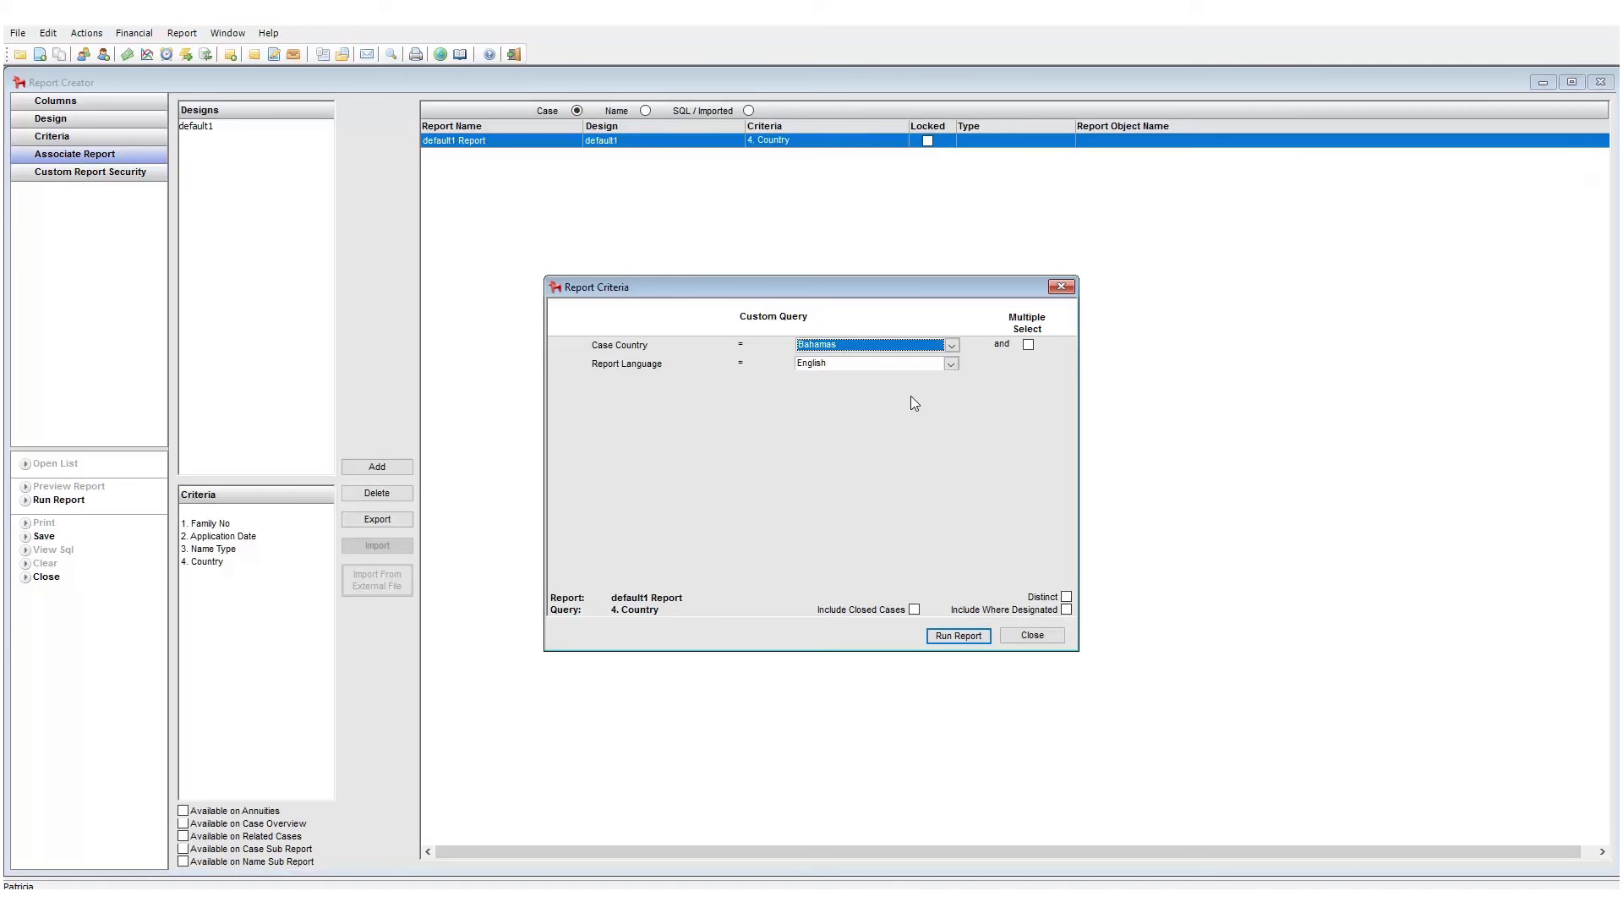
# - Enable Multiple Select, add Algeria, Antigua & Barbuda and Armenia, then close without running
pyautogui.click(1028, 345)
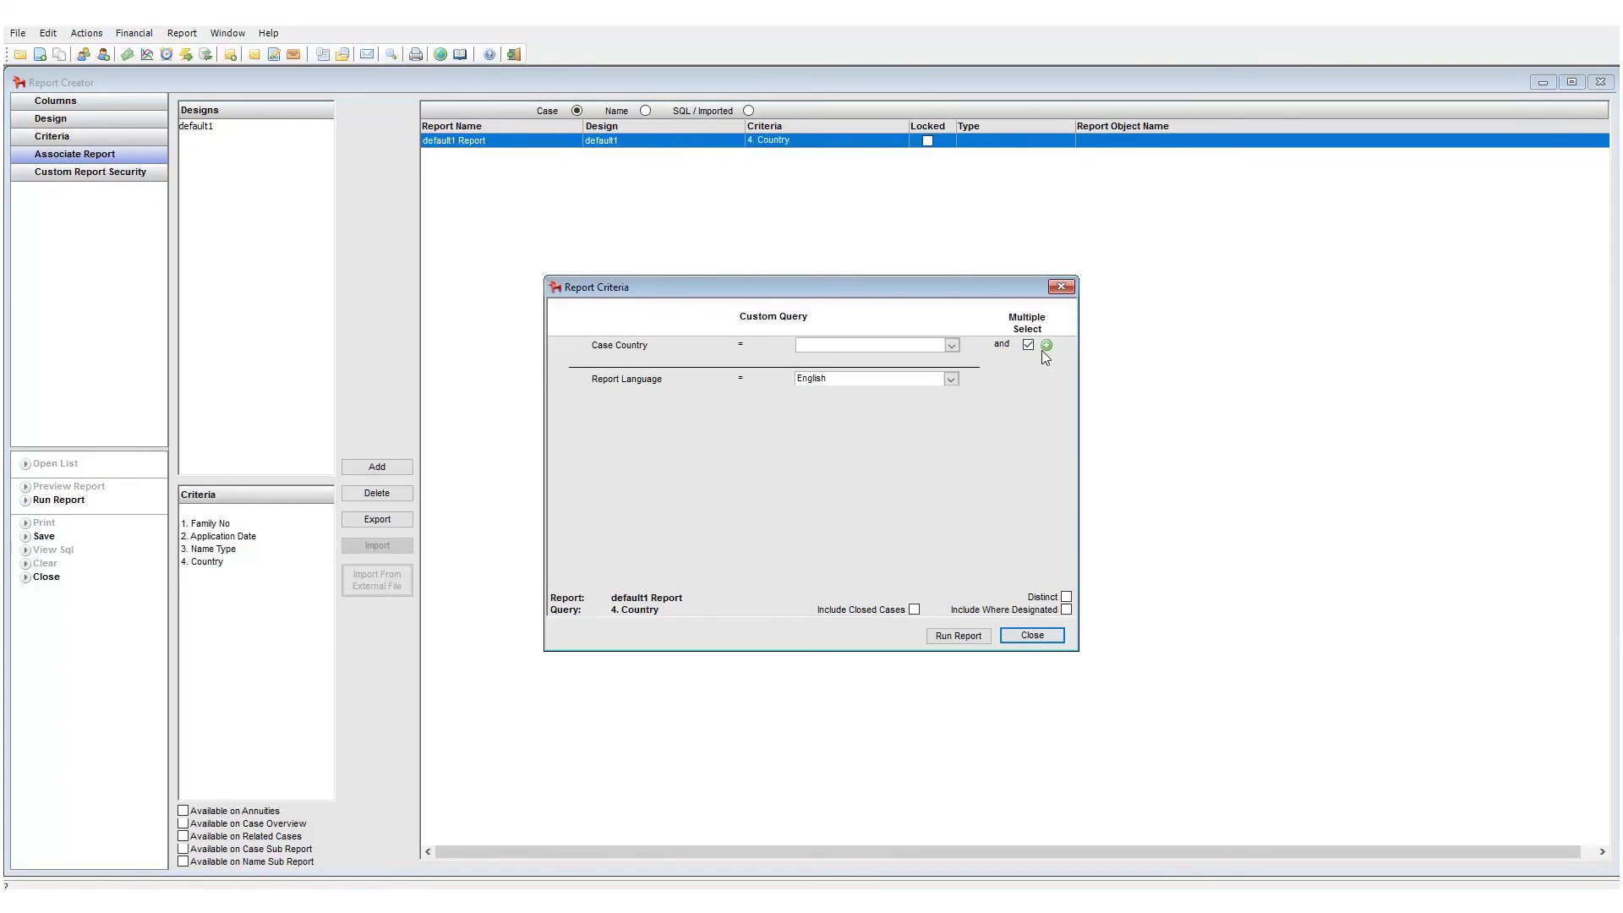
pyautogui.click(952, 345)
pyautogui.click(895, 404)
pyautogui.click(1048, 346)
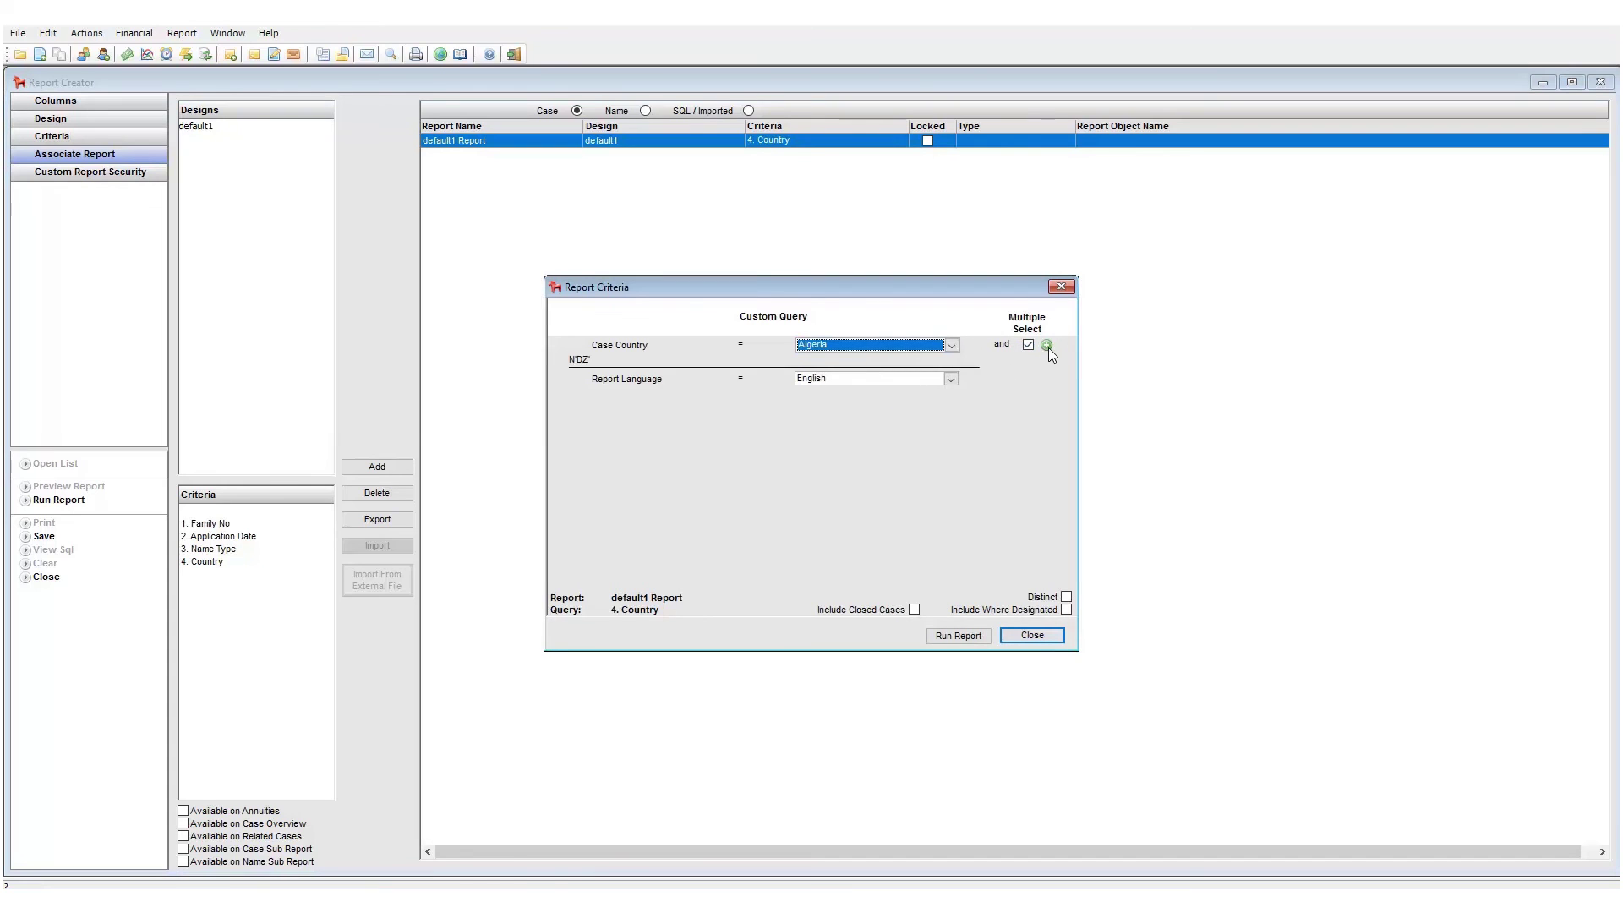
pyautogui.click(952, 345)
pyautogui.click(888, 469)
pyautogui.click(1047, 345)
pyautogui.click(915, 347)
pyautogui.click(848, 543)
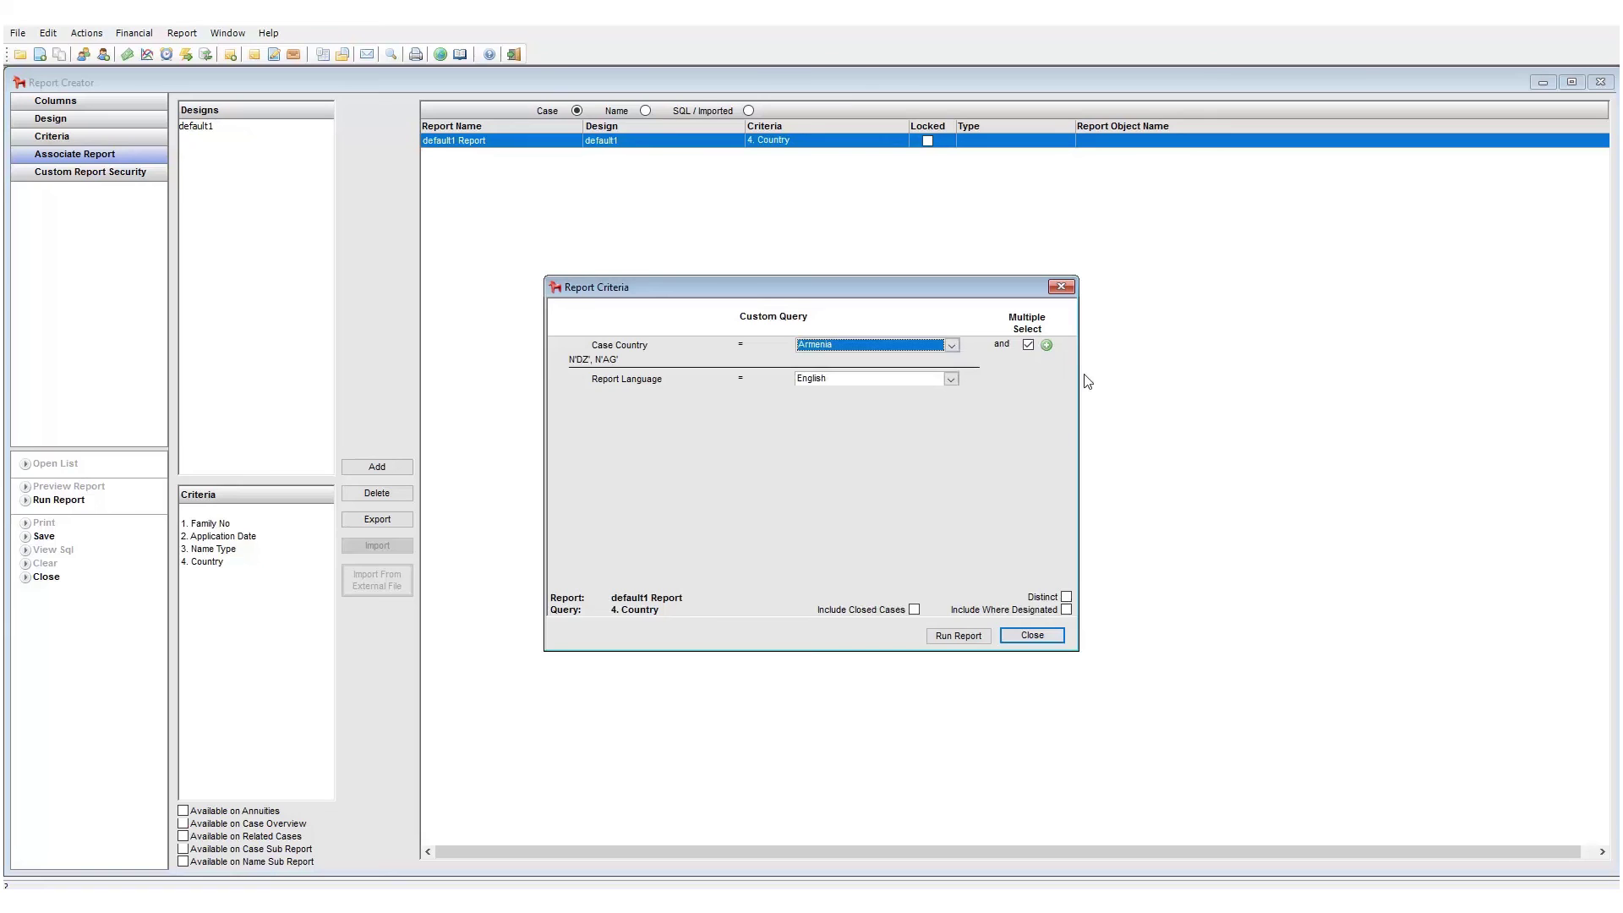
pyautogui.click(1047, 345)
pyautogui.click(1031, 635)
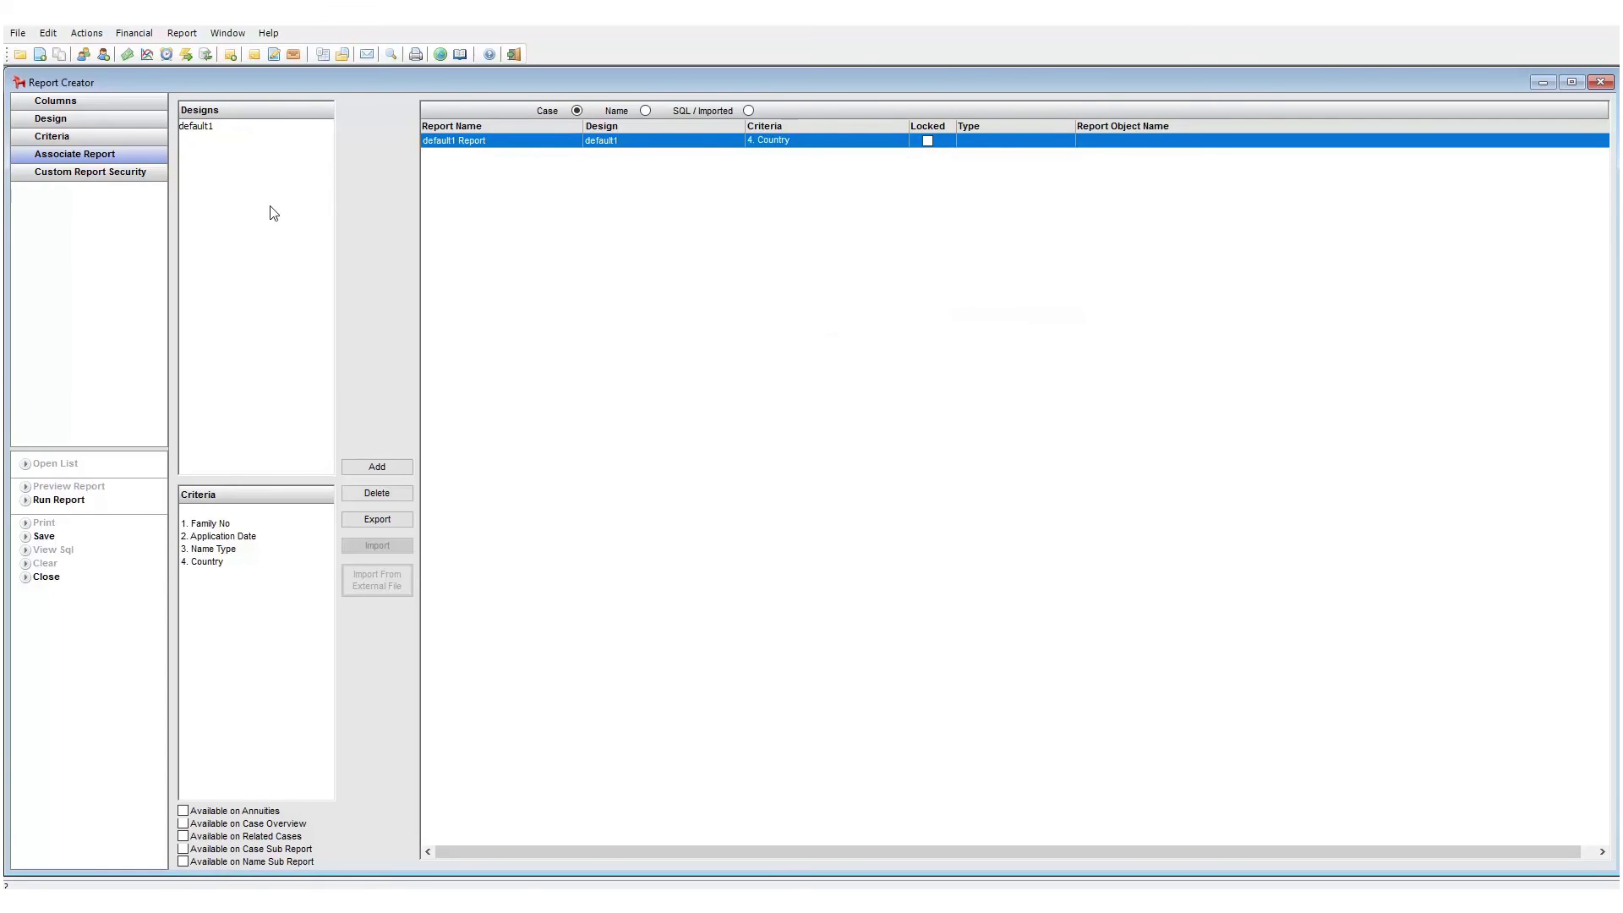
# - Go back to the 4. Country criteria page and change it to Name Criteria
pyautogui.click(125, 138)
pyautogui.click(617, 102)
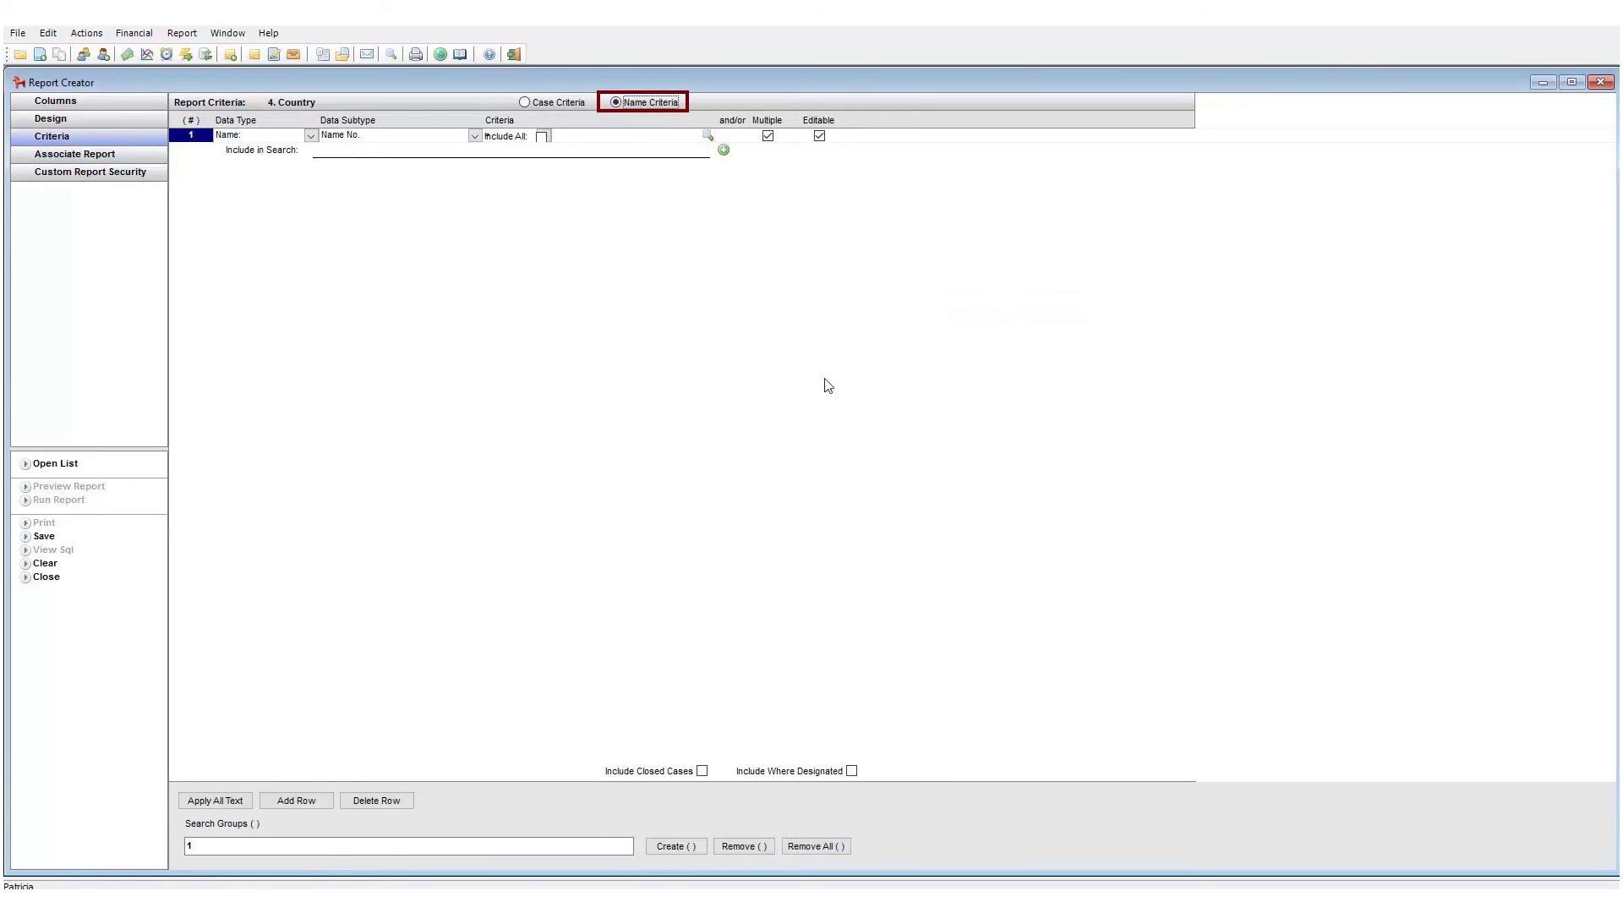